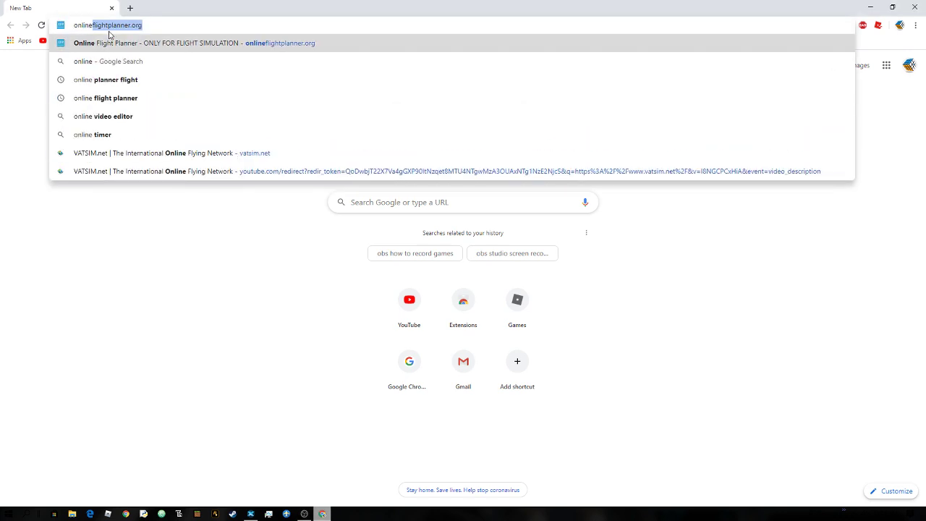
Open the onlineflightplanner.org website
text(flight)
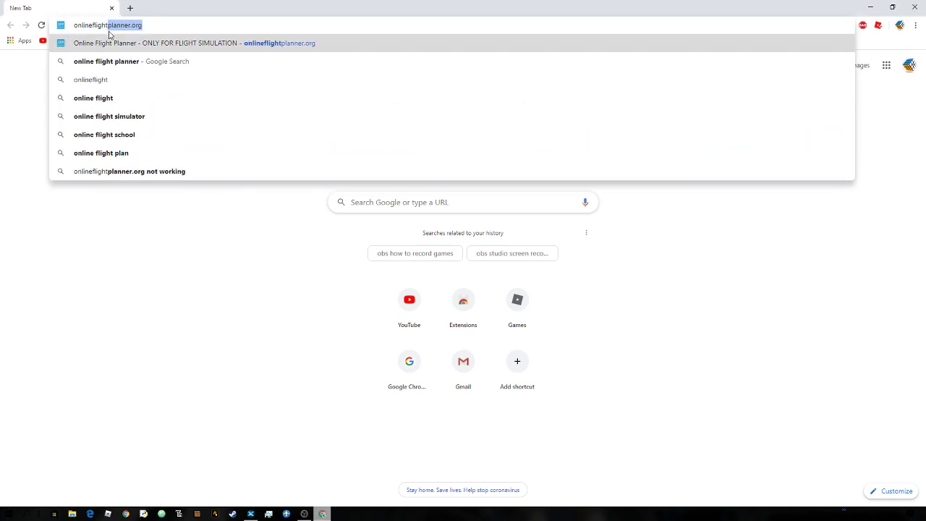
text(planner.or)
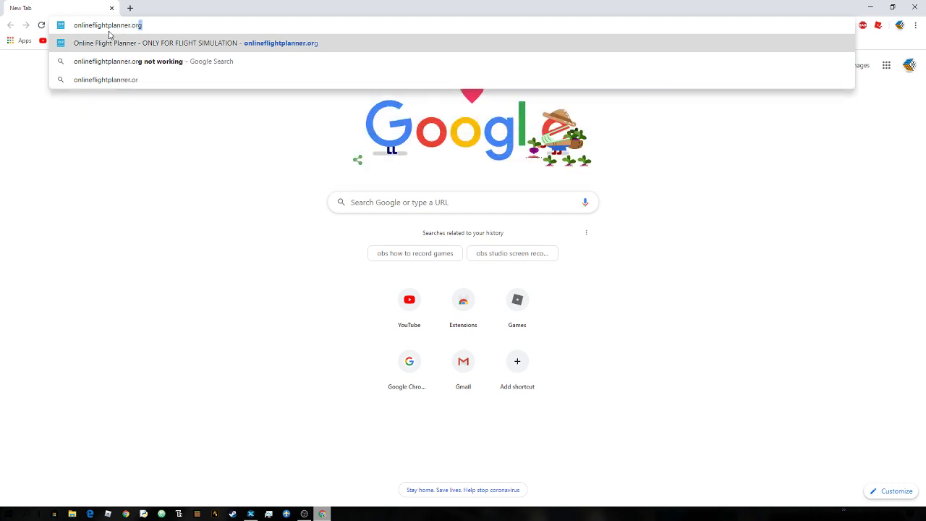
key(Return)
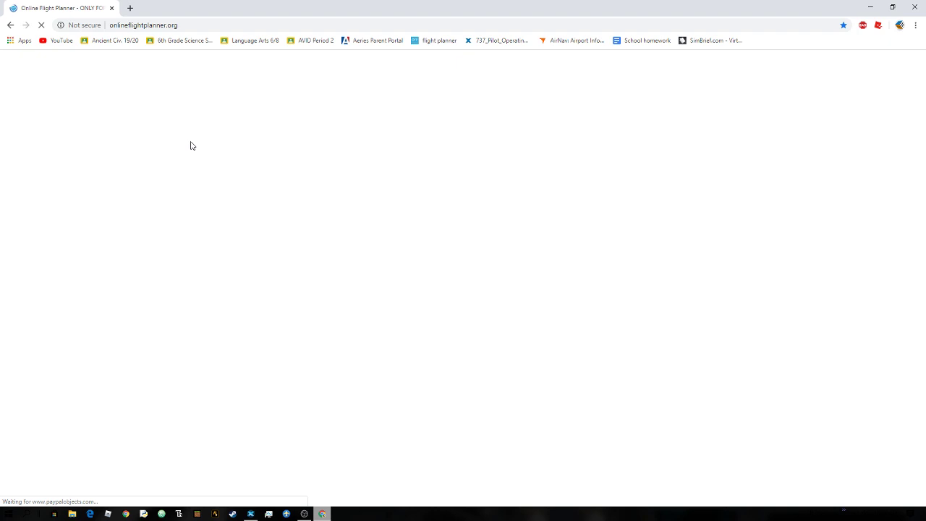
Set the route's departure airport to KLAX and its destination airport to KSFO
scroll(924, 304, down, 2)
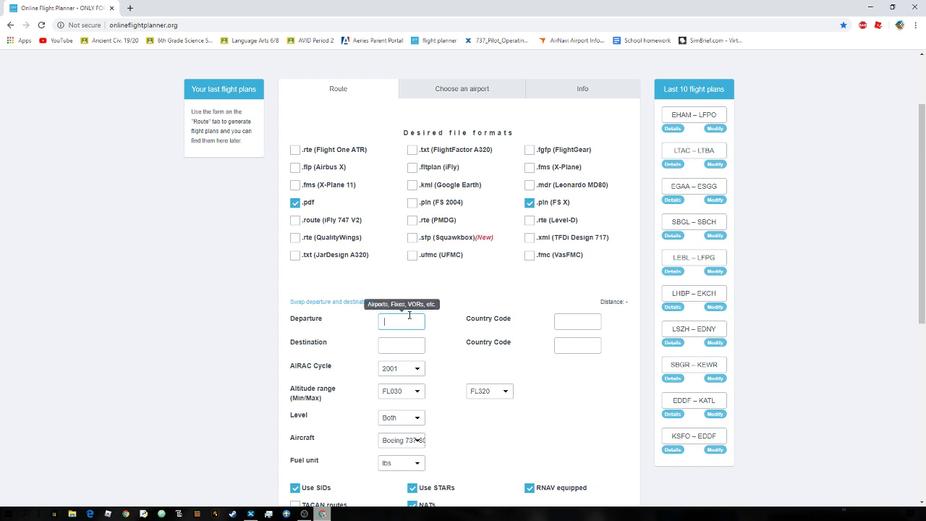
text(KLAX)
click(407, 346)
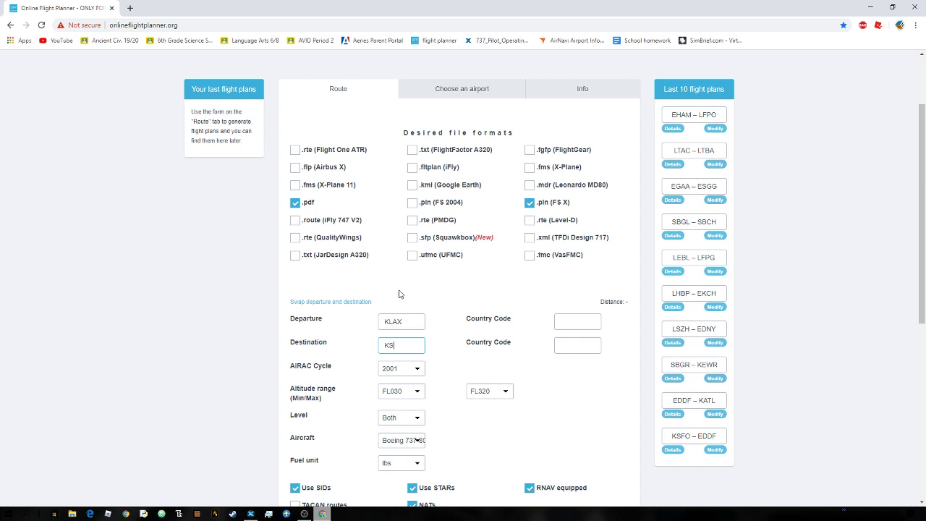
text(KSFO)
click(457, 304)
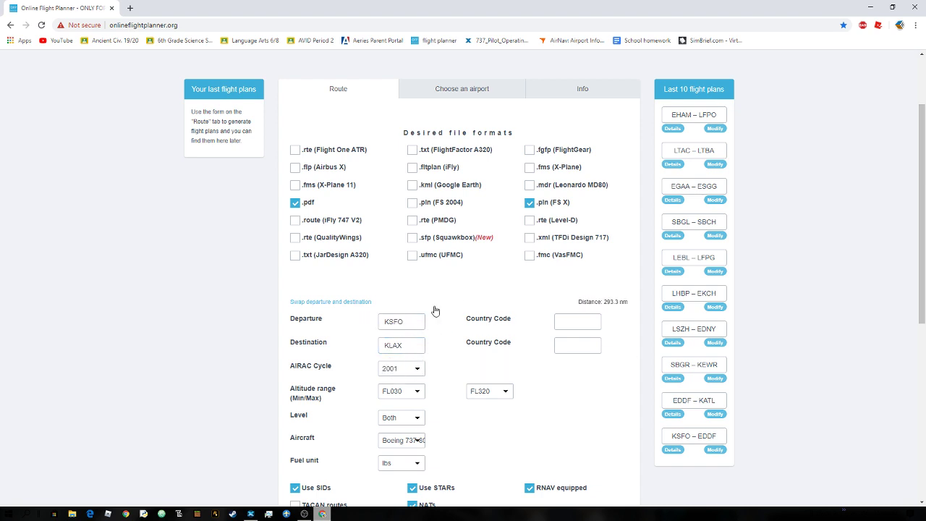
double_click(410, 320)
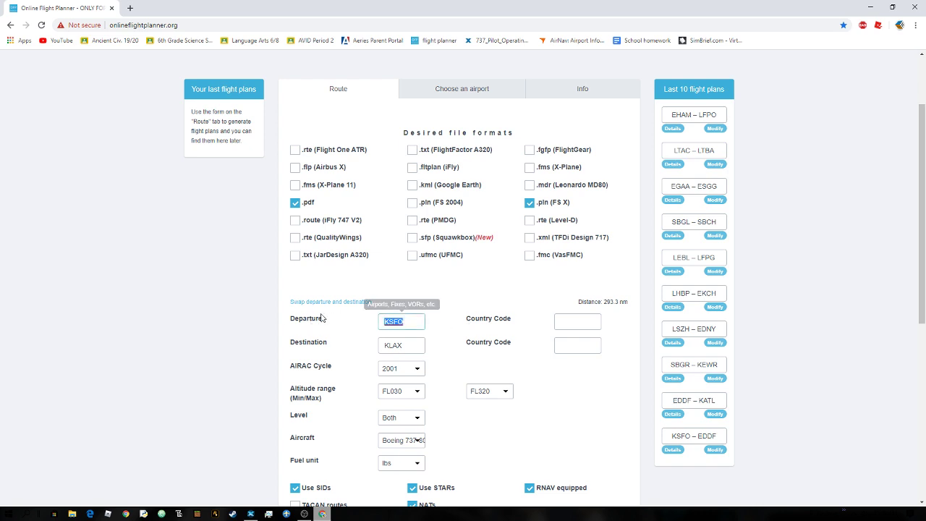
text(KLAX)
key(Tab)
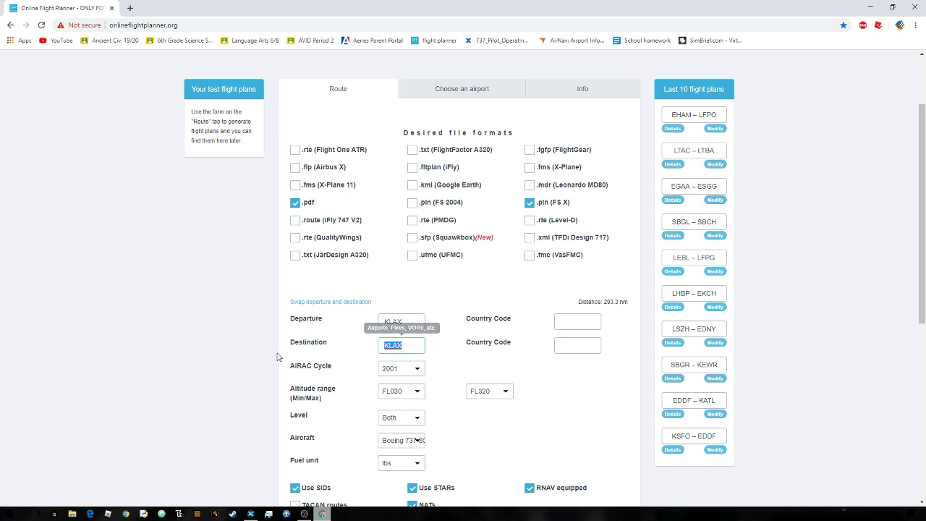
text(KSFO)
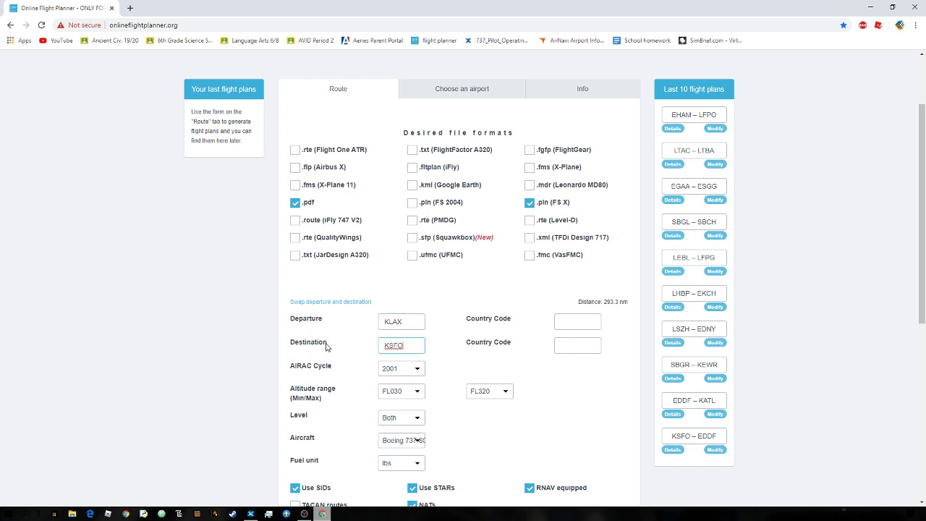
Choose Boeing 737-800 (iFly/PMDG) as the aircraft for the flight plan
scroll(372, 391, down, 1)
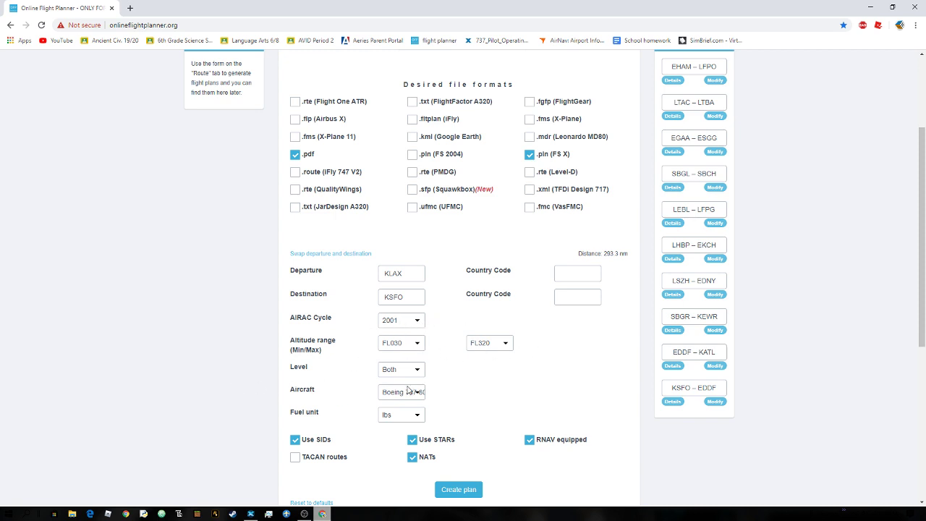
drag(335, 278, 329, 300)
click(329, 301)
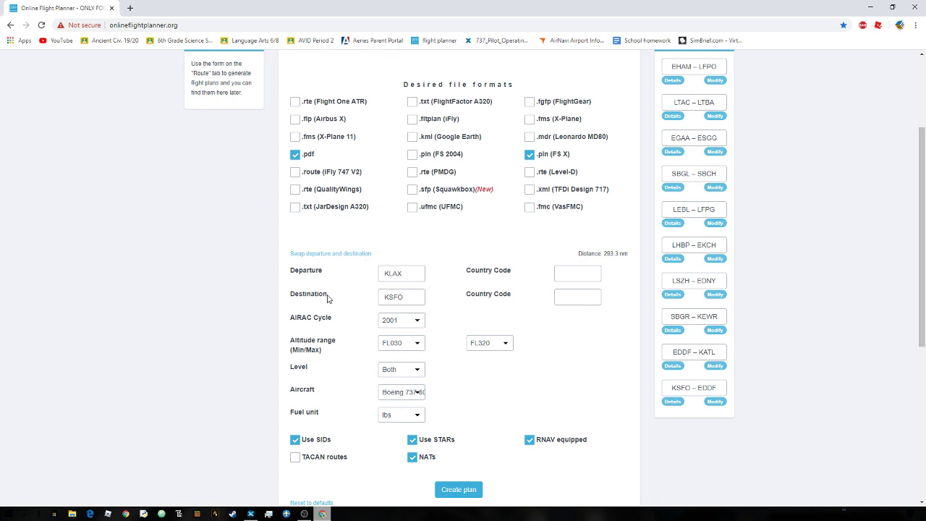
click(405, 398)
scroll(434, 362, down, 3)
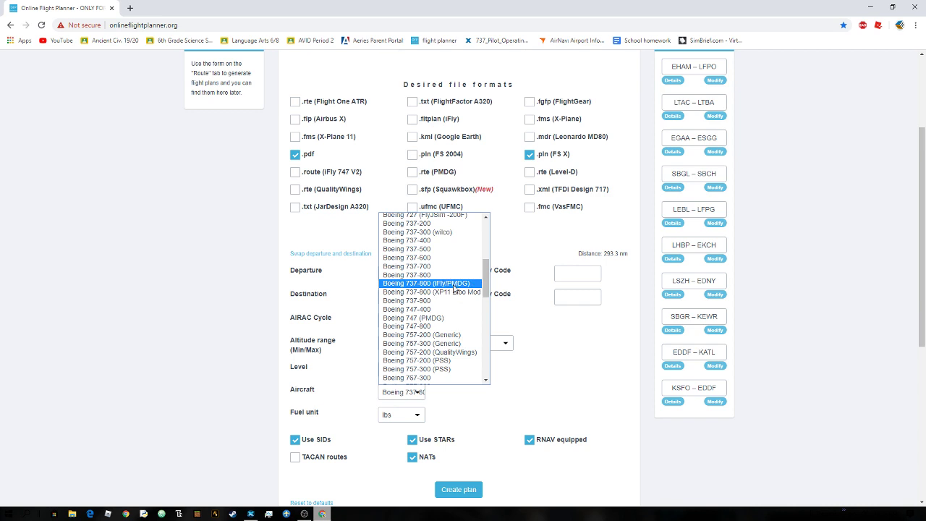
click(450, 283)
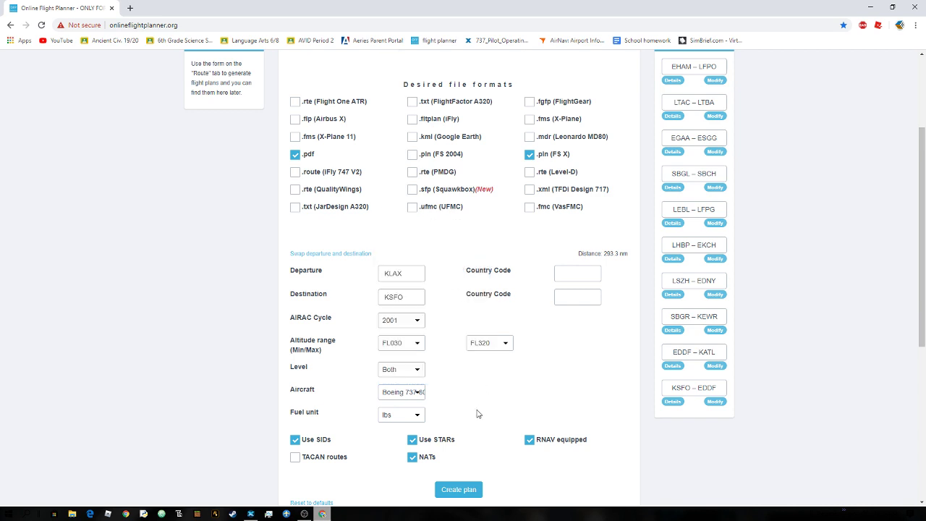
Check the fuel unit options, keep lbs, and create the flight plan
click(402, 421)
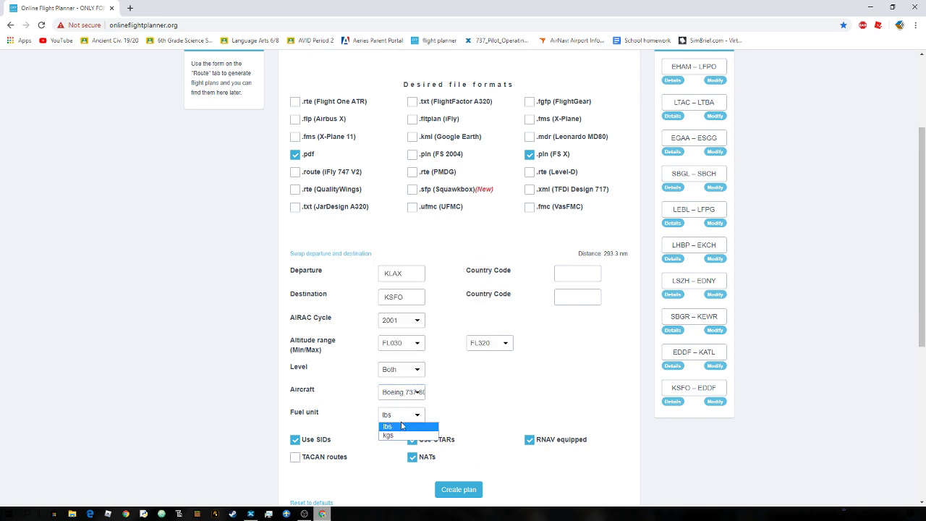
click(351, 430)
click(390, 419)
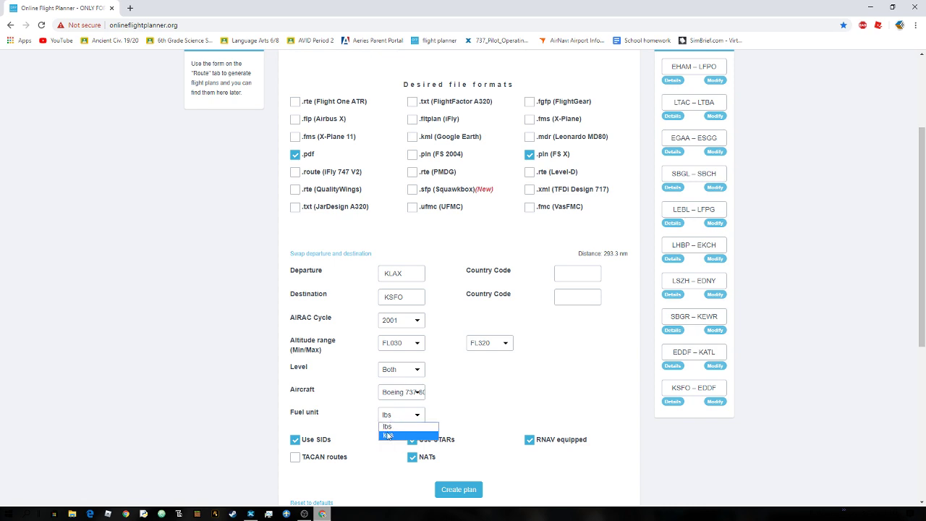
click(329, 432)
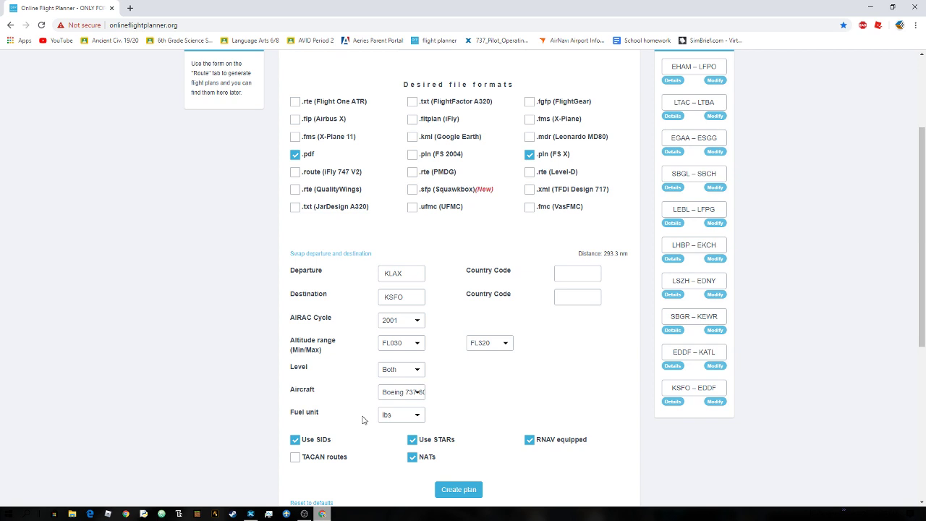
click(394, 419)
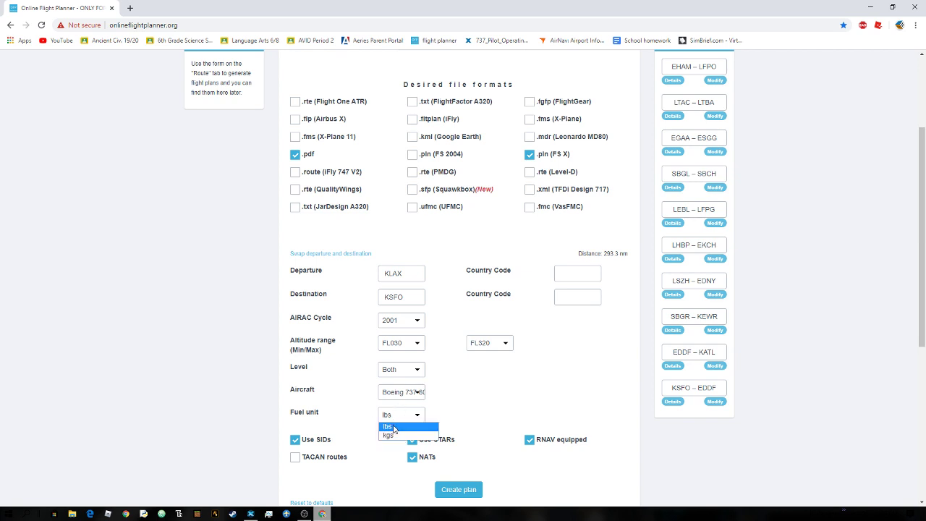
click(335, 419)
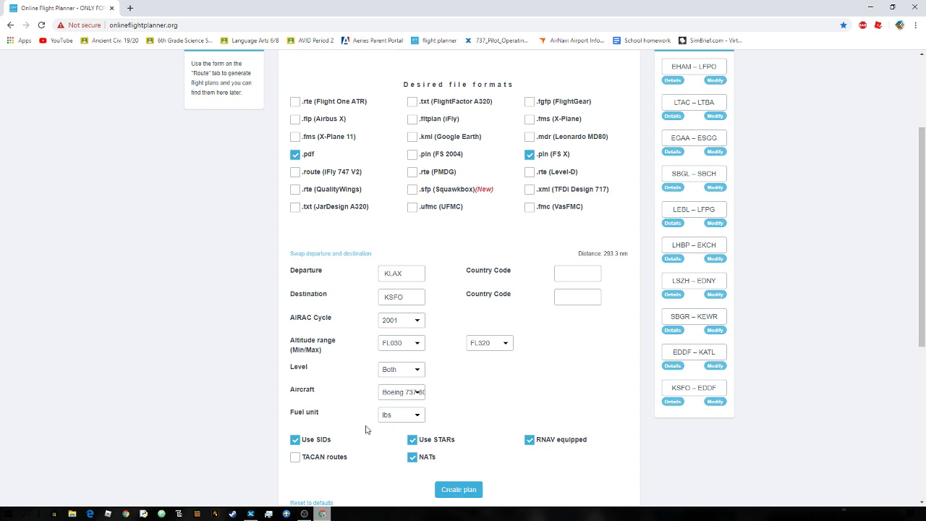
click(463, 492)
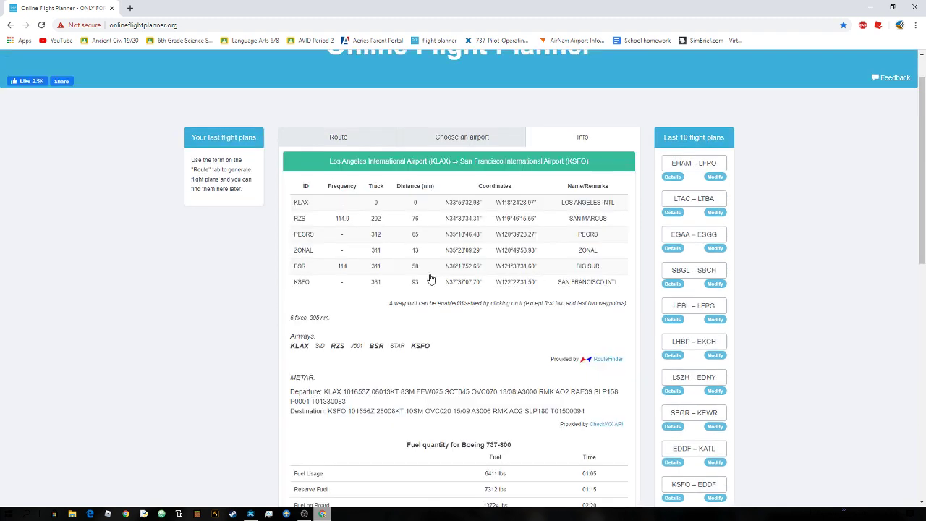
Examine the plotted route between Los Angeles and San Francisco on the plan's map
scroll(437, 334, down, 4)
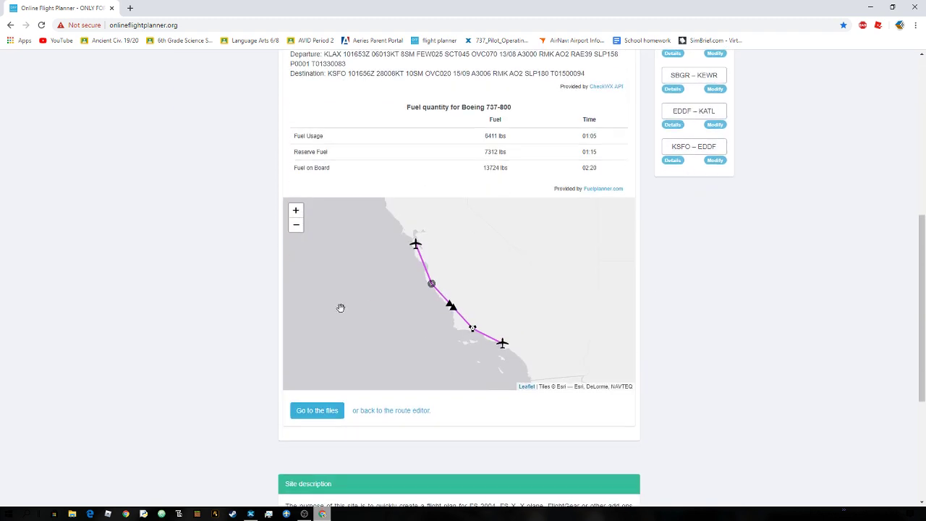
scroll(463, 329, up, 1)
drag(499, 345, 459, 282)
scroll(466, 296, down, 1)
scroll(467, 296, down, 1)
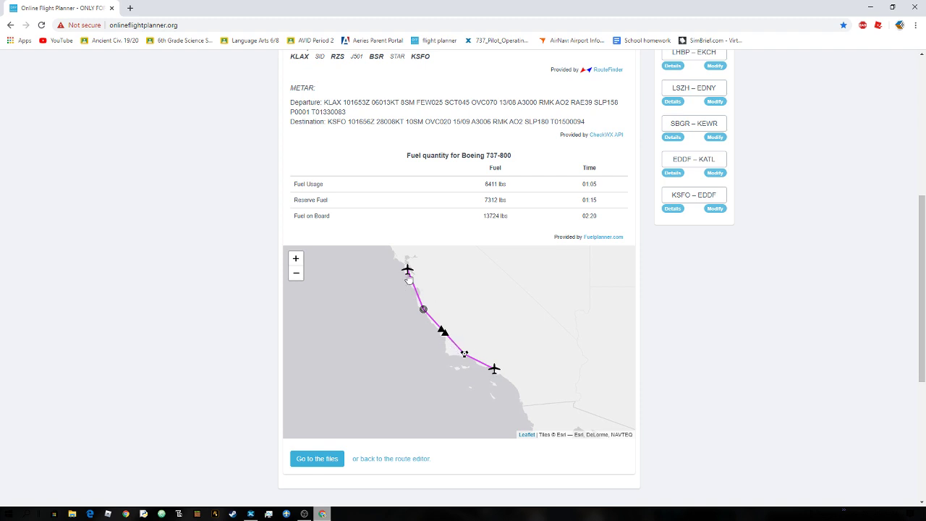
Examine the plan's Airways line, focusing on the RZS and BSR waypoints and the J501 airway between them
scroll(147, 308, up, 4)
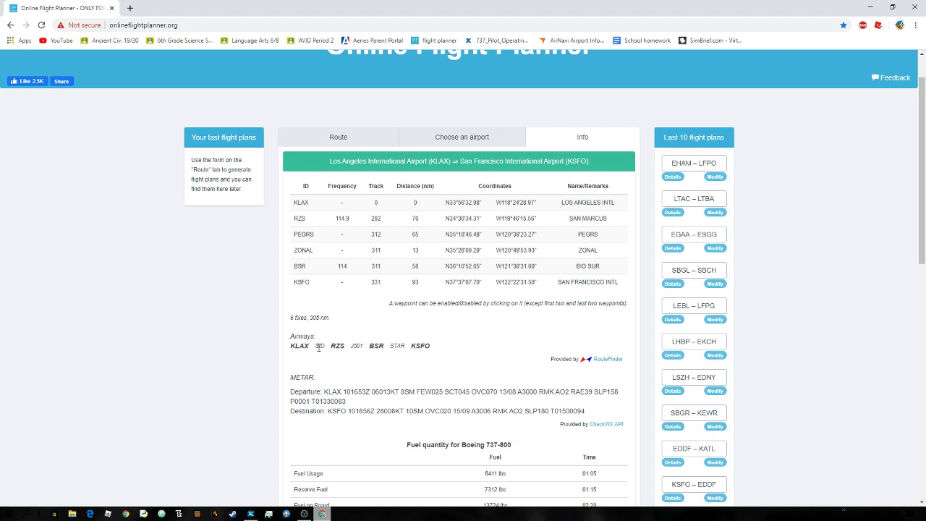
drag(331, 346, 344, 346)
click(338, 346)
drag(331, 346, 391, 350)
click(344, 357)
click(362, 356)
drag(333, 345, 404, 347)
click(358, 355)
drag(331, 346, 337, 347)
click(346, 365)
drag(374, 346, 385, 346)
click(382, 367)
Examine the Fuel on Board time in the fuel quantity table
scroll(348, 345, down, 2)
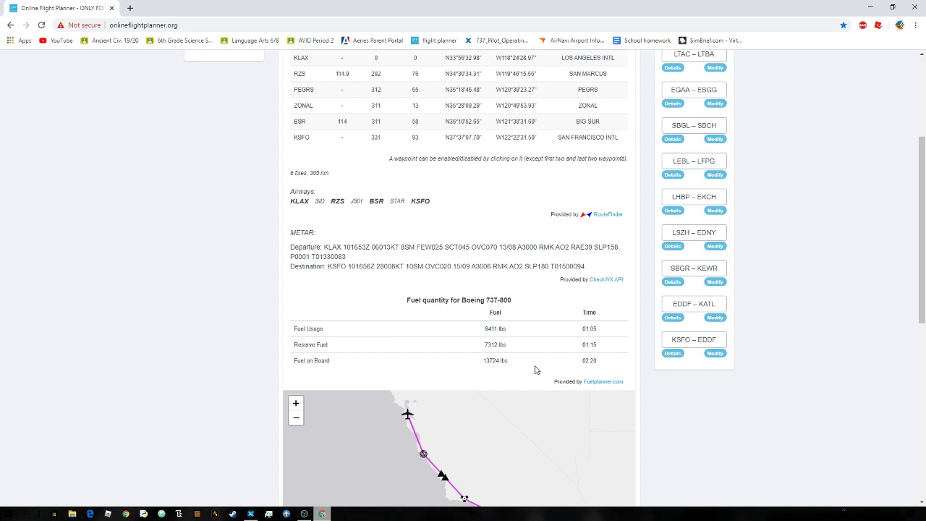
double_click(587, 362)
click(609, 374)
double_click(589, 361)
click(567, 373)
double_click(589, 361)
click(614, 365)
Examine the Fuel on Board row and highlight its fuel amount in the fuel quantity table
drag(285, 363, 296, 360)
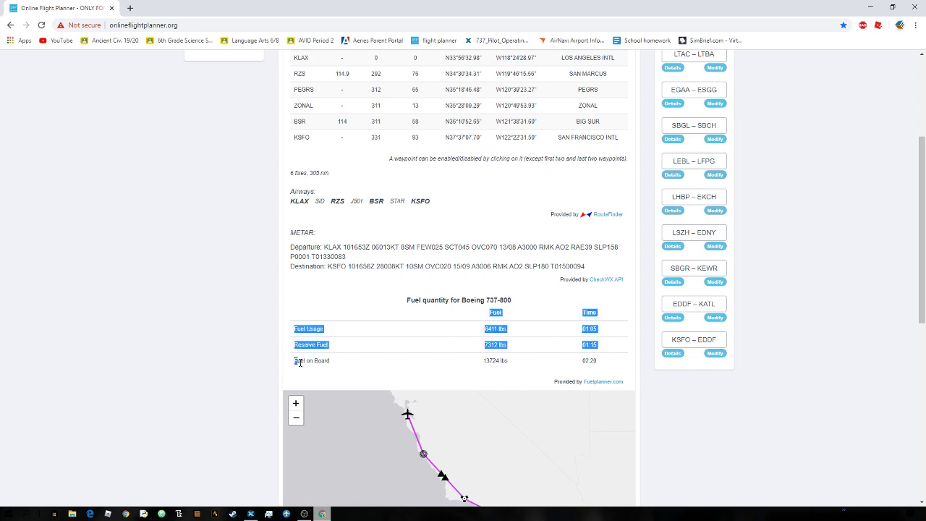
click(296, 365)
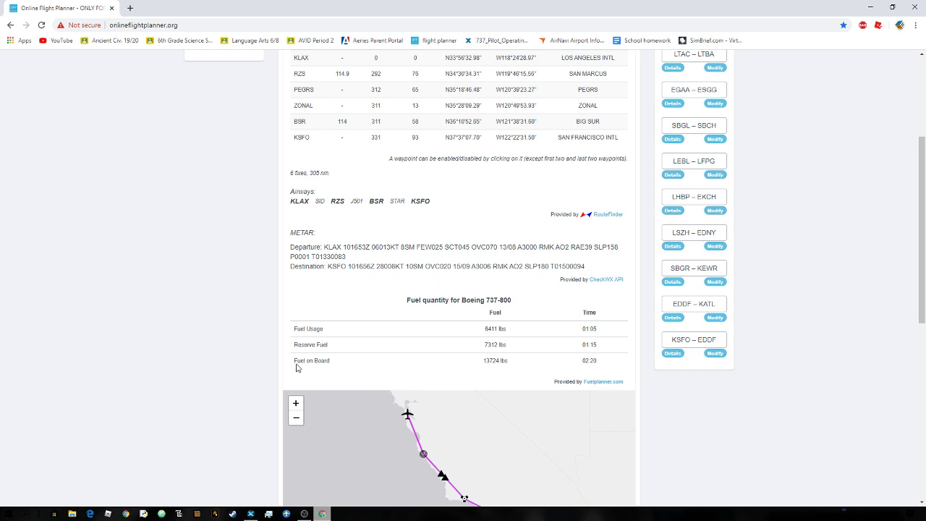
drag(295, 360, 500, 362)
click(489, 364)
click(492, 371)
drag(485, 361, 495, 360)
right_click(499, 360)
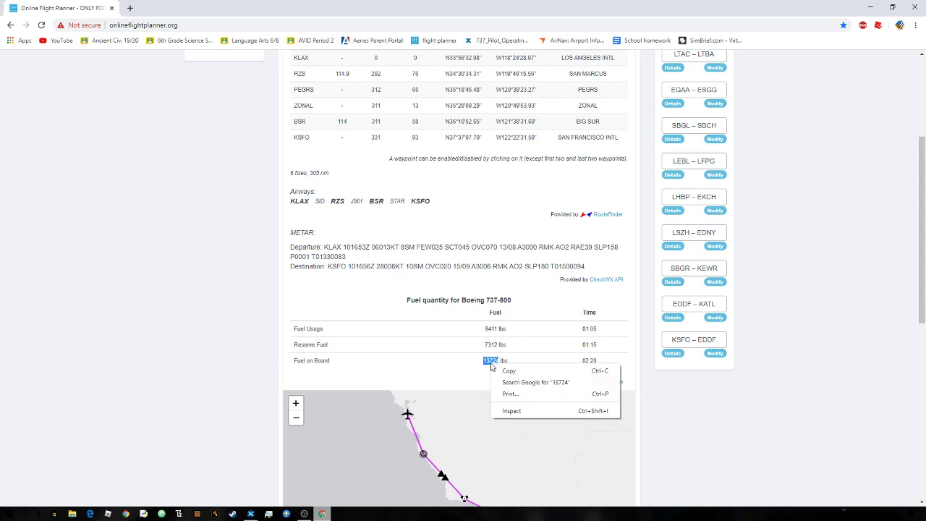
click(500, 373)
scroll(185, 334, down, 3)
scroll(190, 330, up, 3)
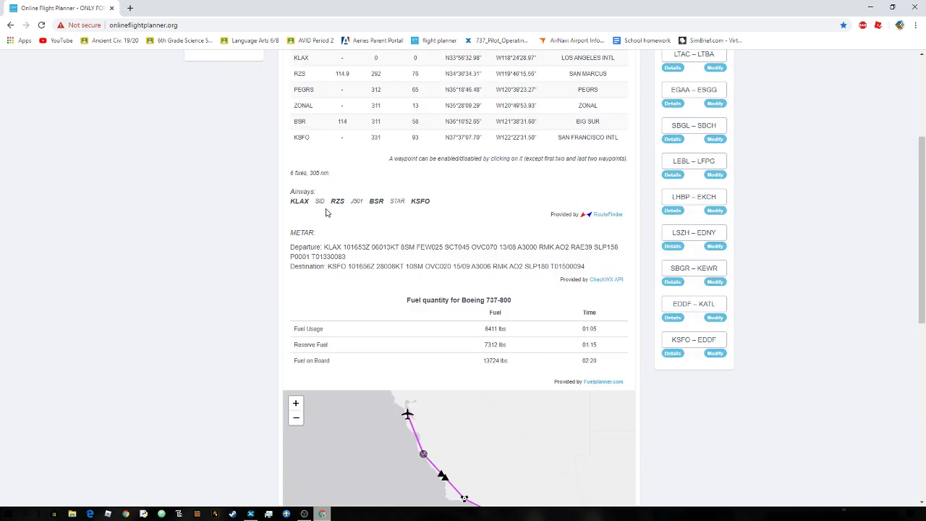
Switch to the flight simulator's 737 cockpit and bring the captain's flight computer into close view
scroll(325, 212, up, 1)
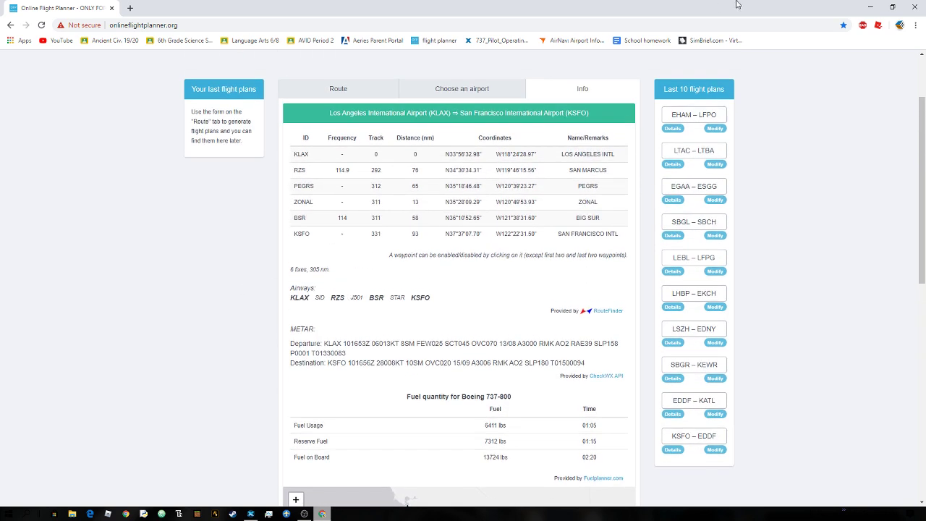
click(869, 7)
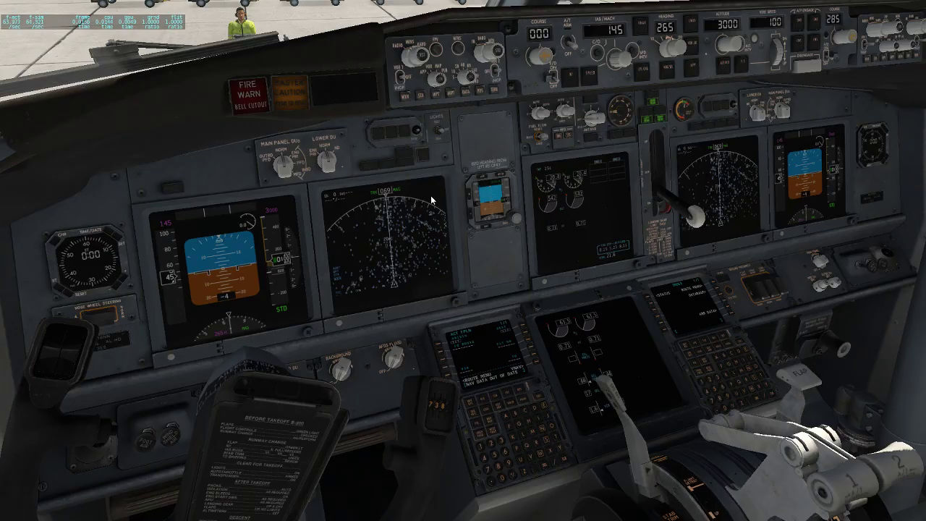
scroll(443, 221, up, 5)
scroll(452, 243, up, 5)
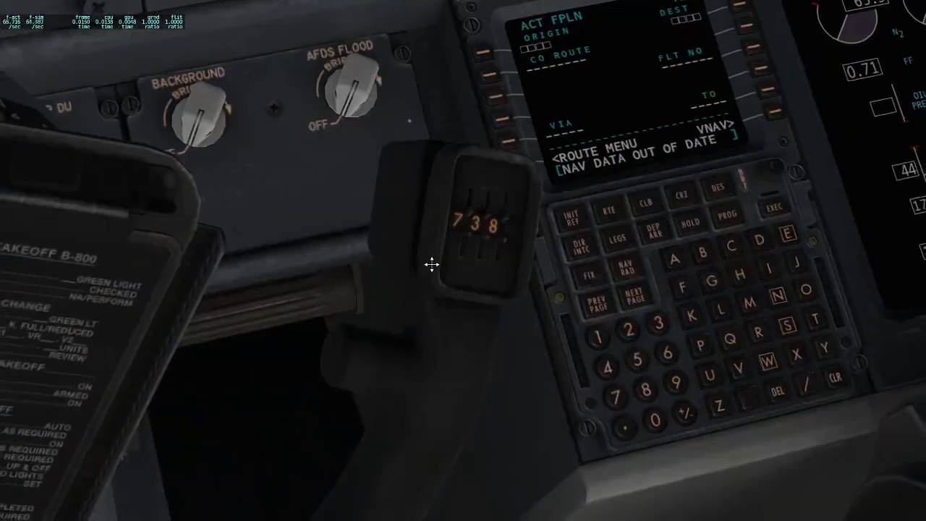
key(period)
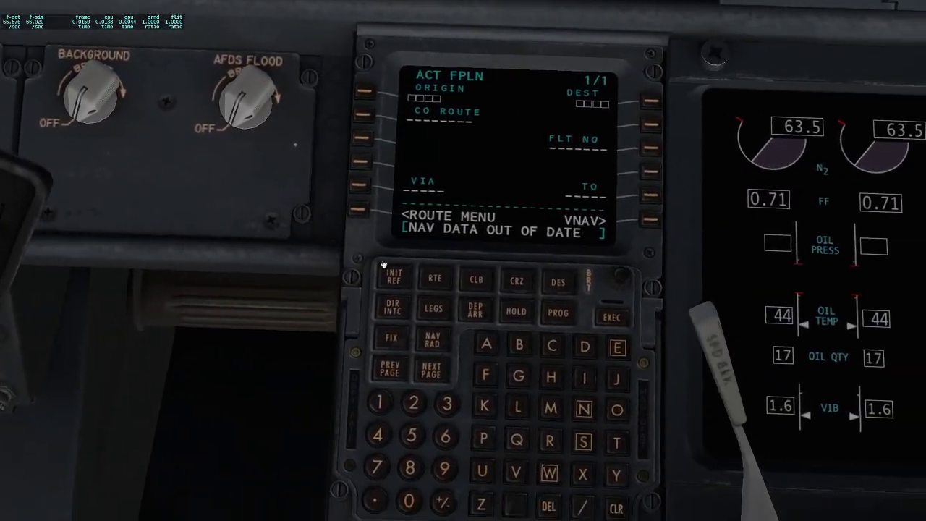
Clear the flight computer's scratchpad message and check its index before returning to the route page
click(523, 487)
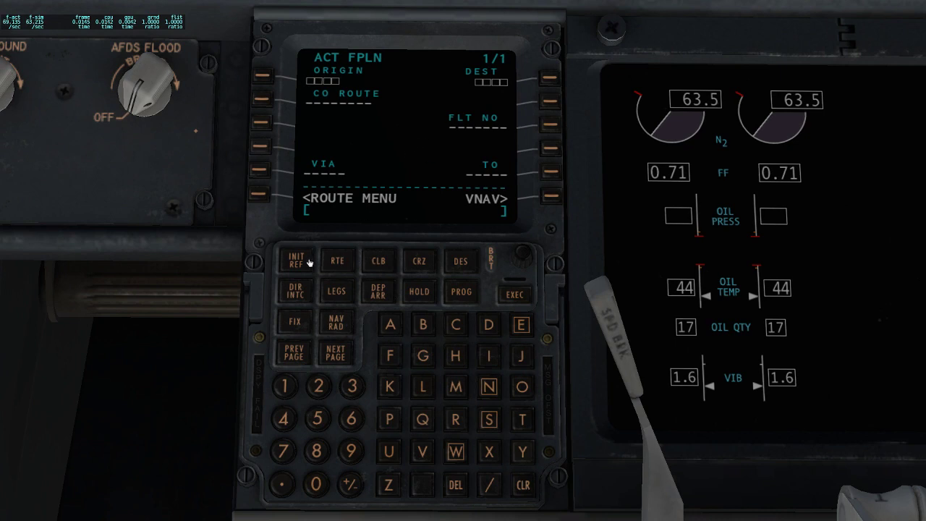
click(296, 261)
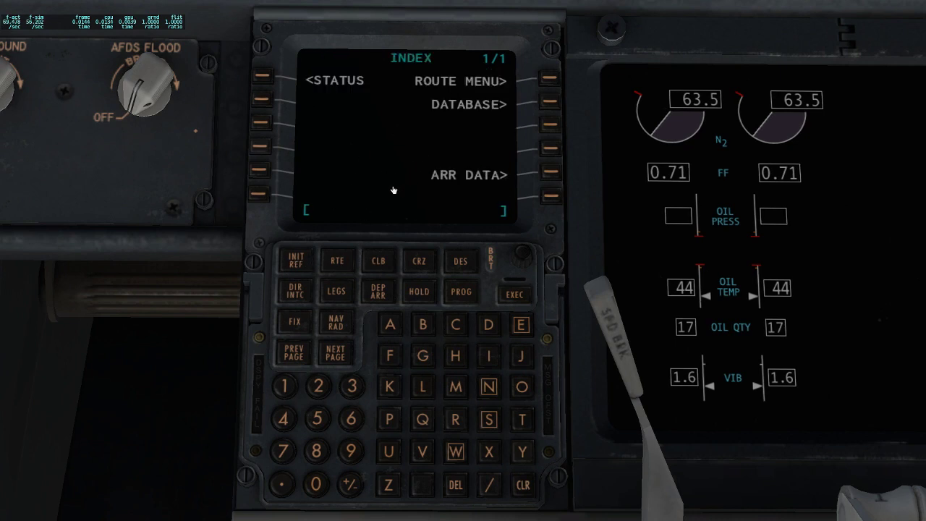
click(337, 263)
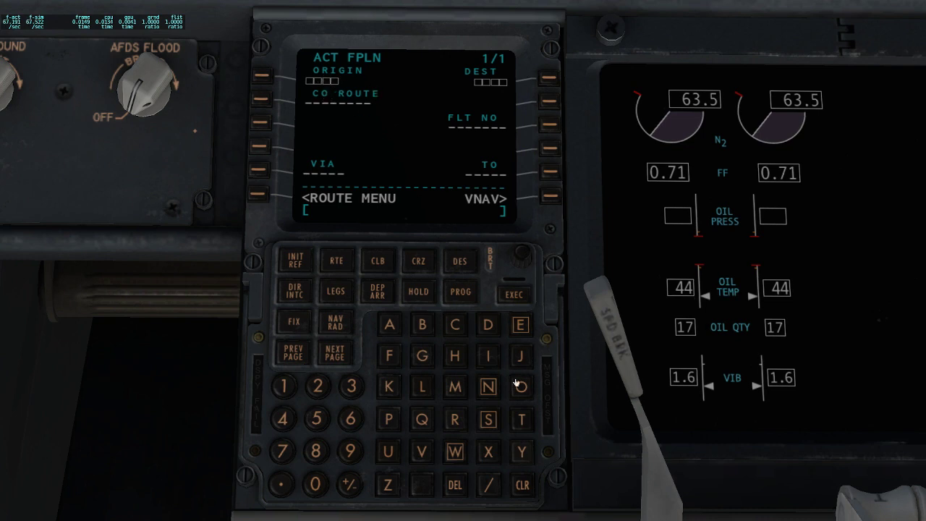
Enter KLAX as the origin airport on the flight computer's route page
click(391, 387)
click(422, 387)
click(389, 325)
click(488, 452)
click(261, 76)
Enter KSFO as the destination airport on the flight computer's route page
click(390, 387)
click(481, 419)
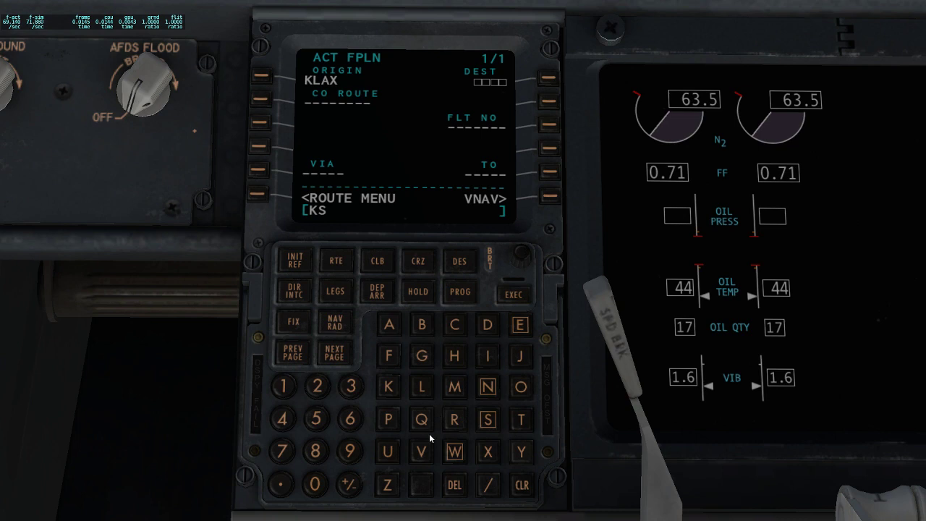
click(401, 354)
click(521, 387)
click(546, 79)
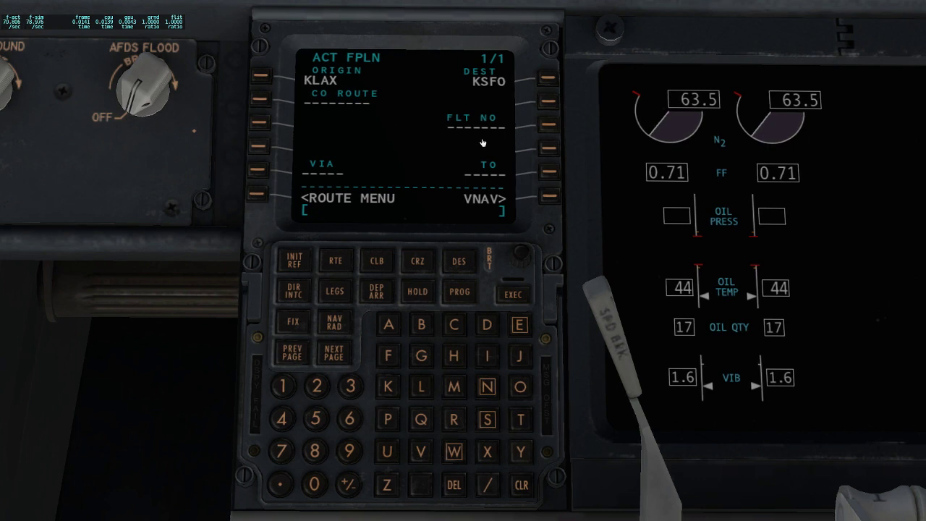
Enter SWA2020 as the flight number on the route page
click(480, 418)
click(452, 451)
click(389, 325)
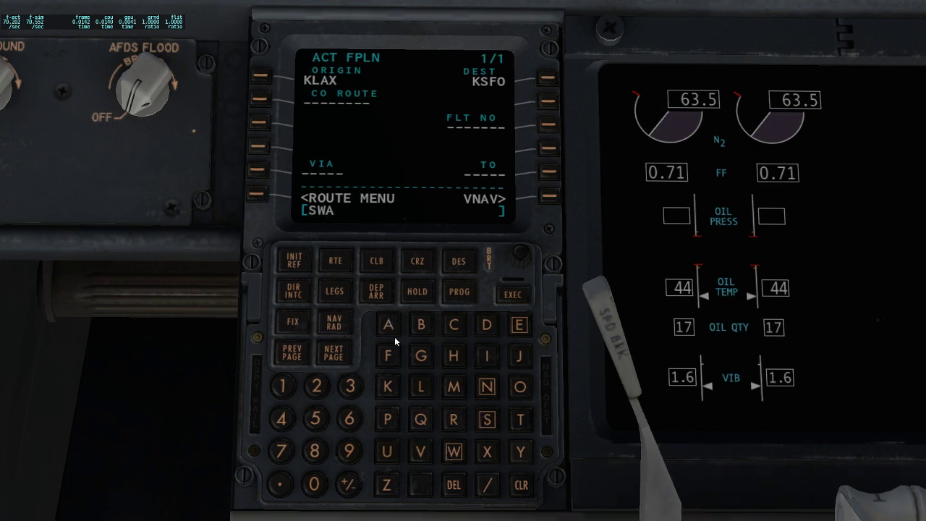
click(316, 386)
click(317, 480)
click(309, 387)
click(319, 485)
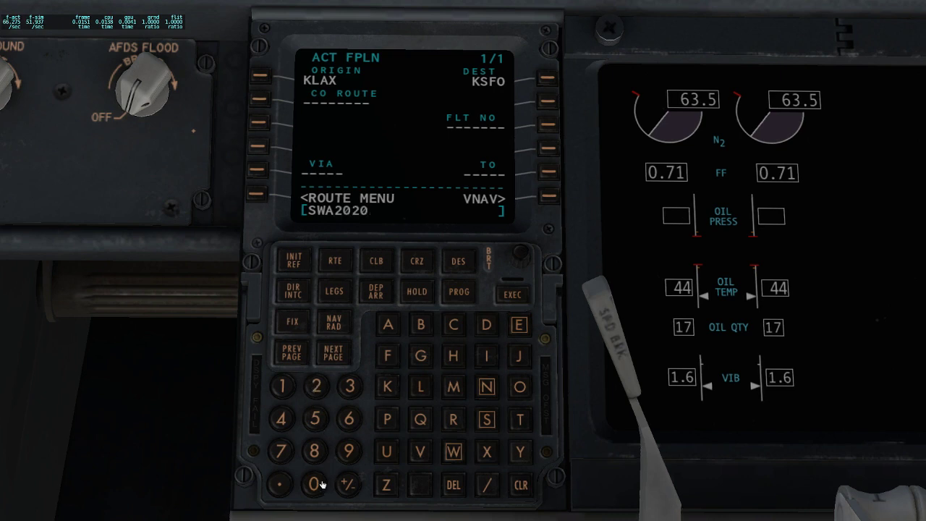
click(554, 121)
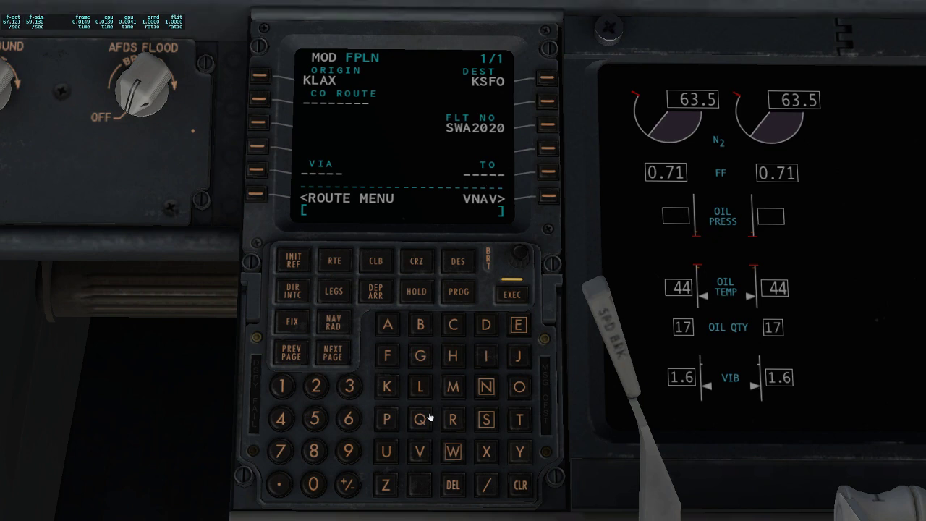
In a pop-up view of the flight computer, add RZS as the first direct waypoint, activate it, and bring up the legs page
click(410, 221)
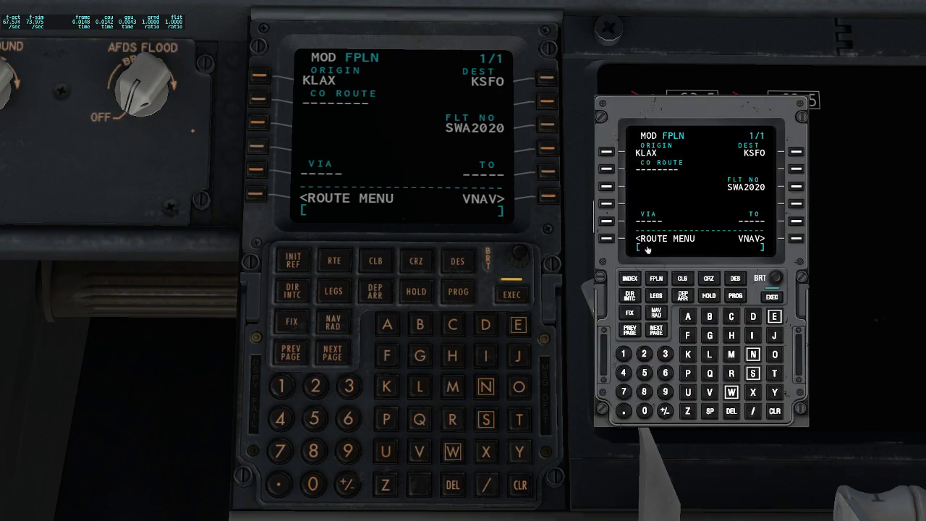
click(731, 373)
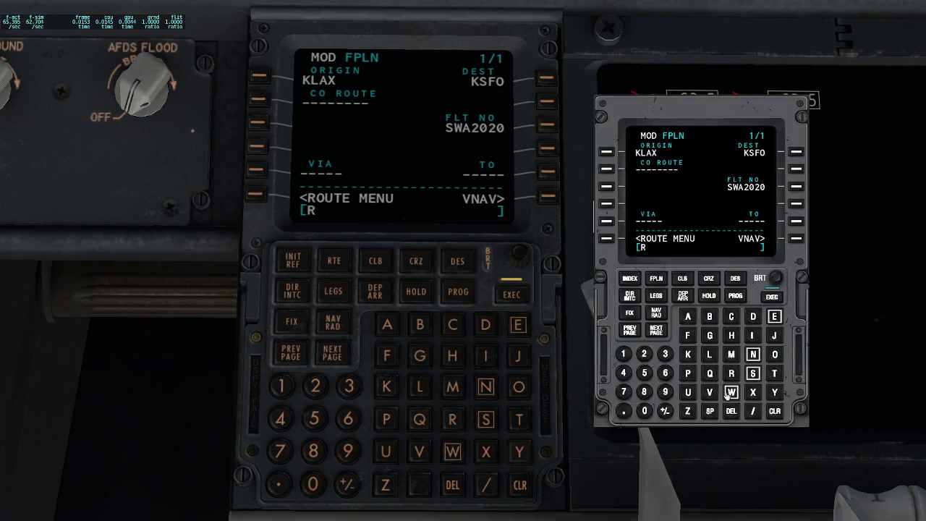
click(684, 411)
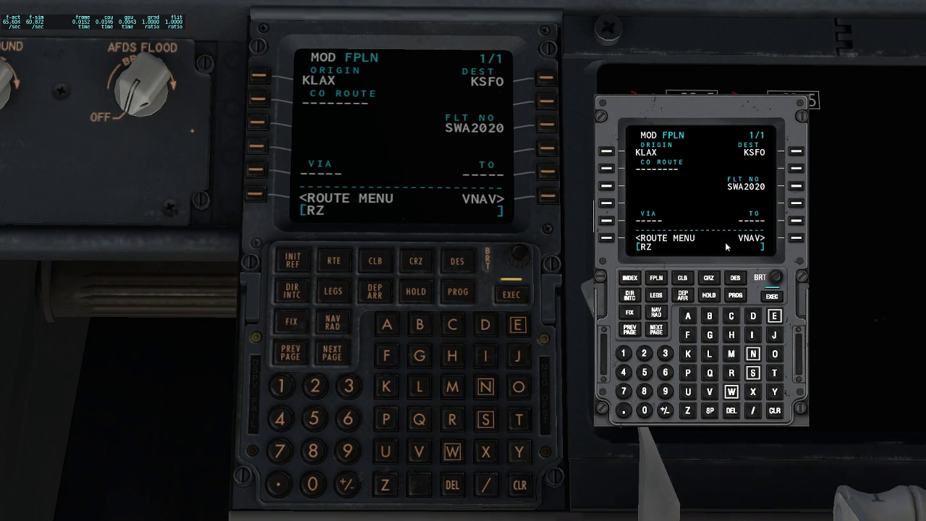
click(754, 374)
click(797, 221)
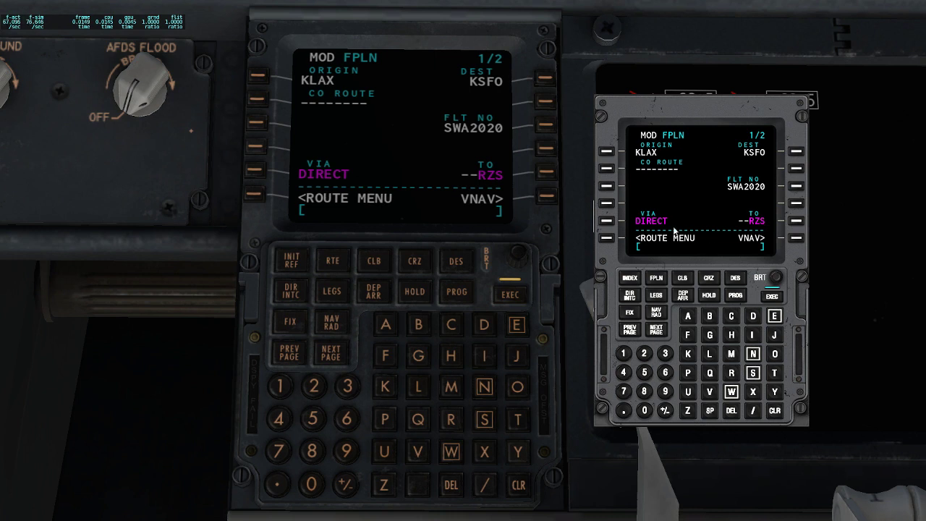
click(774, 297)
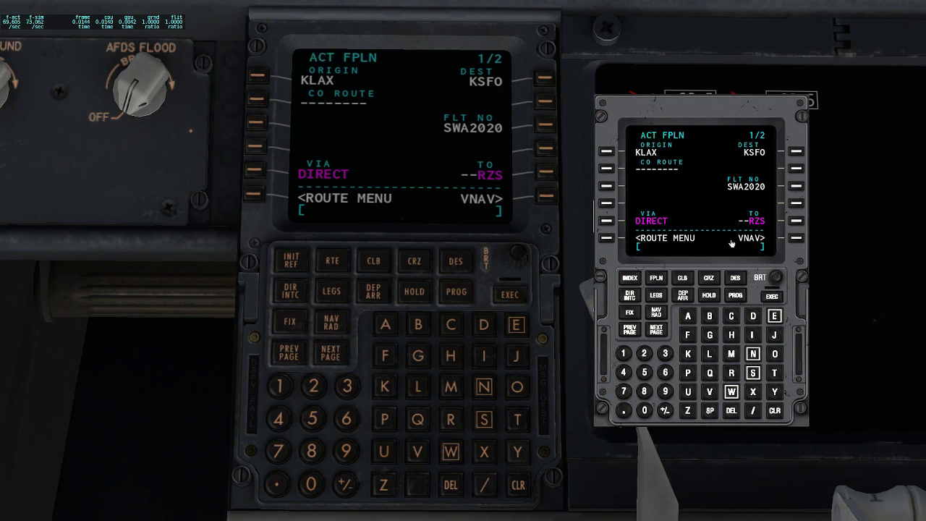
click(657, 296)
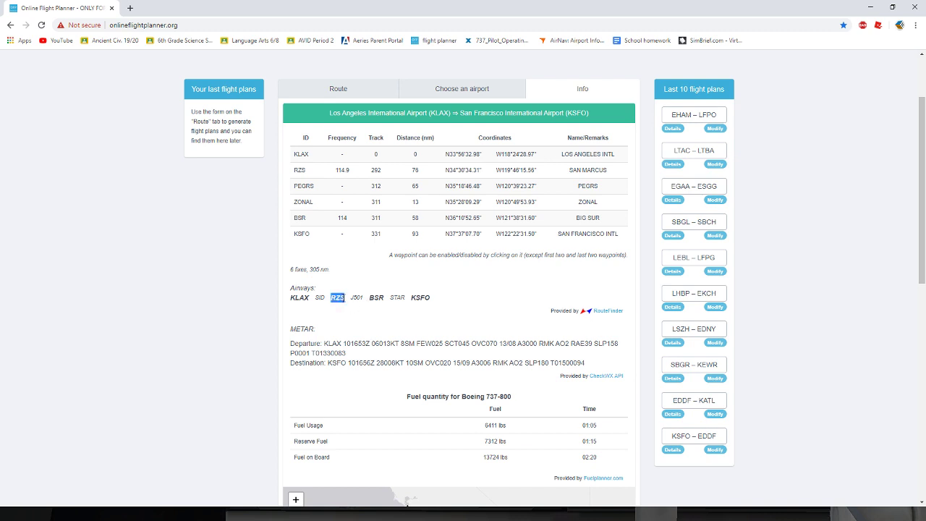
Examine the online flight planner's airways line, highlighting J501, BSR, the KSFO end, and the KLAX to BSR portion
drag(352, 297, 362, 299)
click(361, 317)
drag(370, 297, 382, 296)
click(380, 312)
drag(414, 300, 451, 304)
click(450, 308)
drag(290, 298, 385, 302)
click(329, 312)
click(349, 313)
click(399, 297)
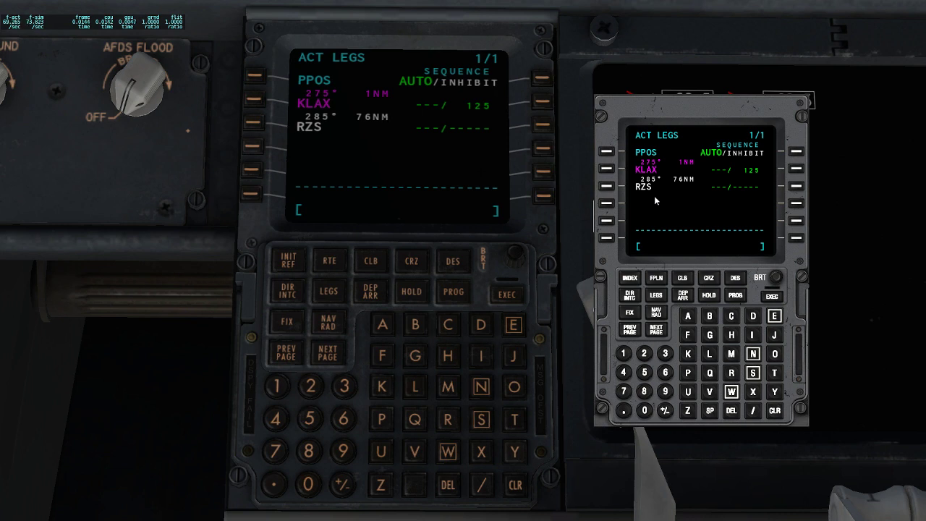
Add the BSR 114.00 VORDME in region K2 after RZS on the legs page, and check it against the route page
click(710, 317)
click(753, 373)
click(732, 372)
click(606, 204)
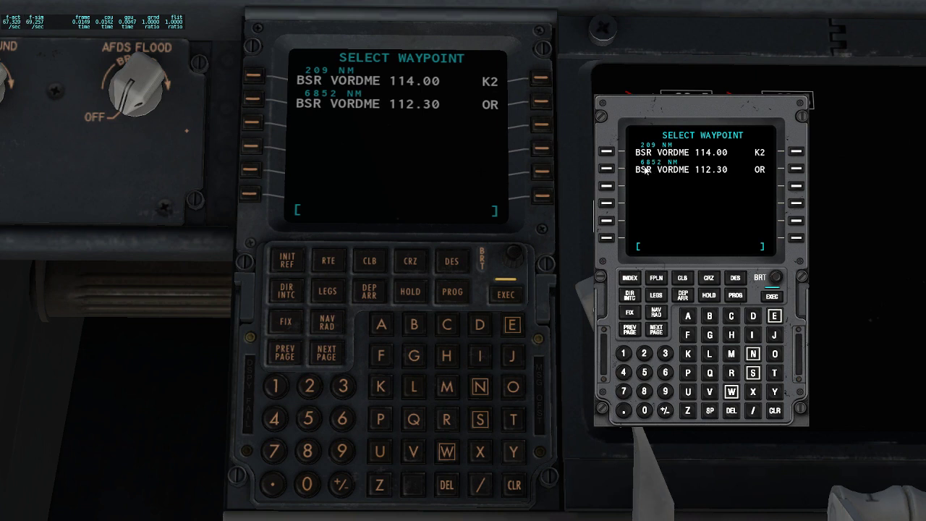
click(606, 151)
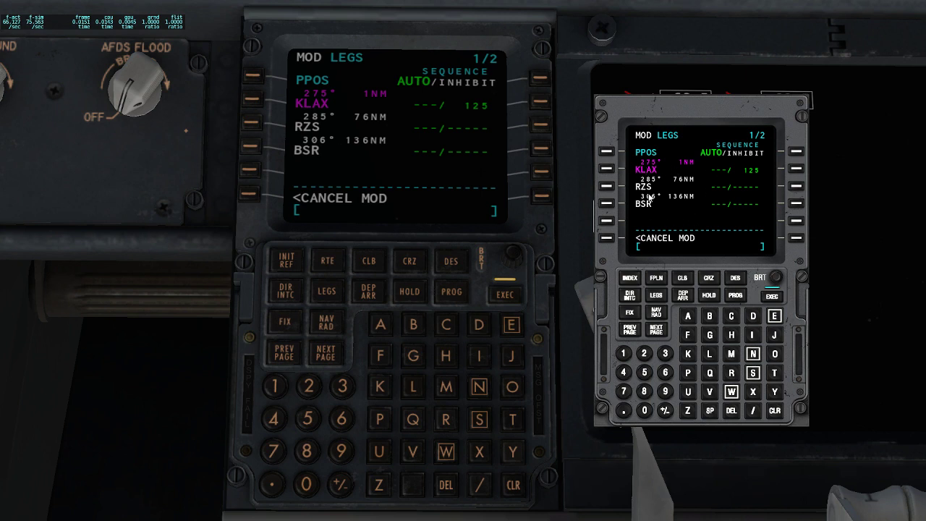
click(657, 279)
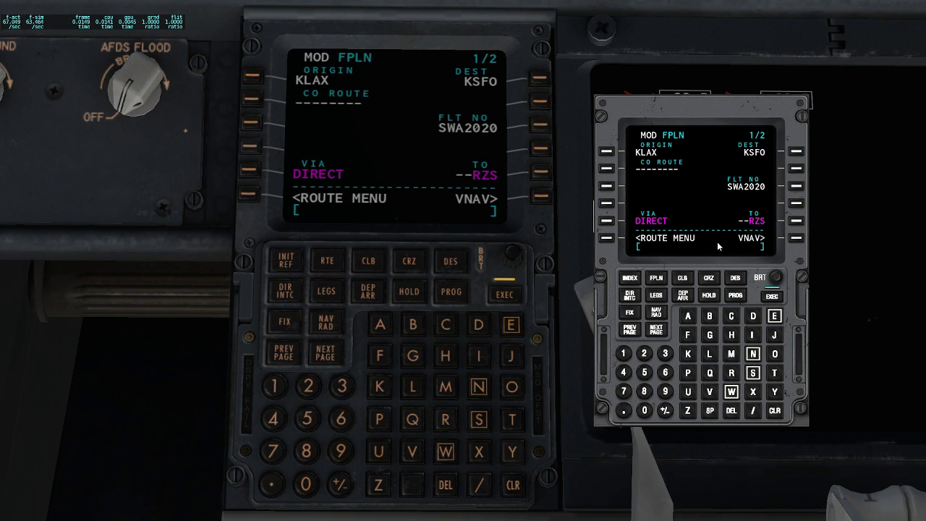
click(656, 295)
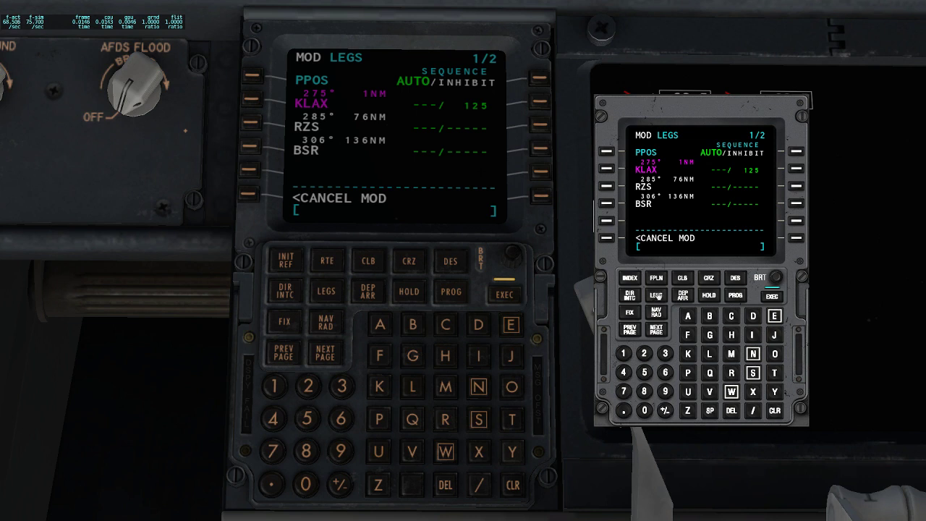
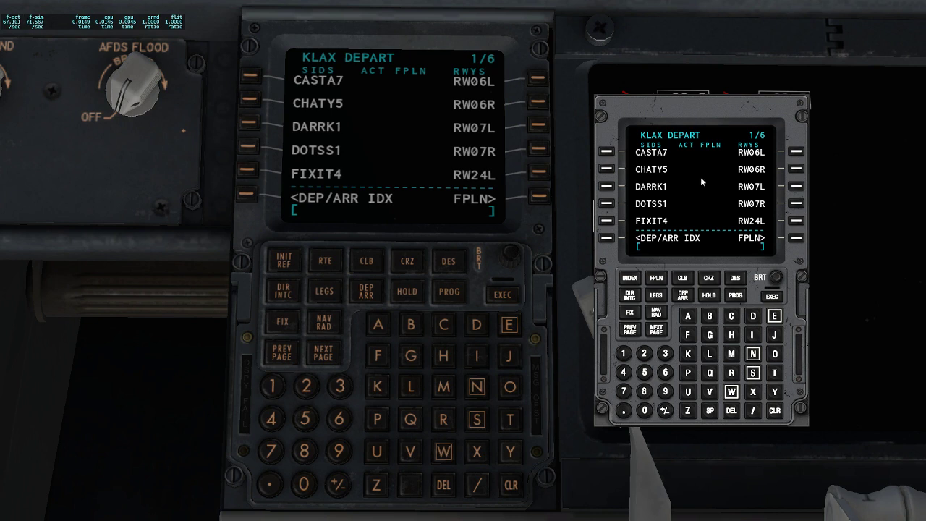
Select runway RW06L, the GARDY1 SID and the BEALE transition for the KLAX departure, and activate the change
click(658, 331)
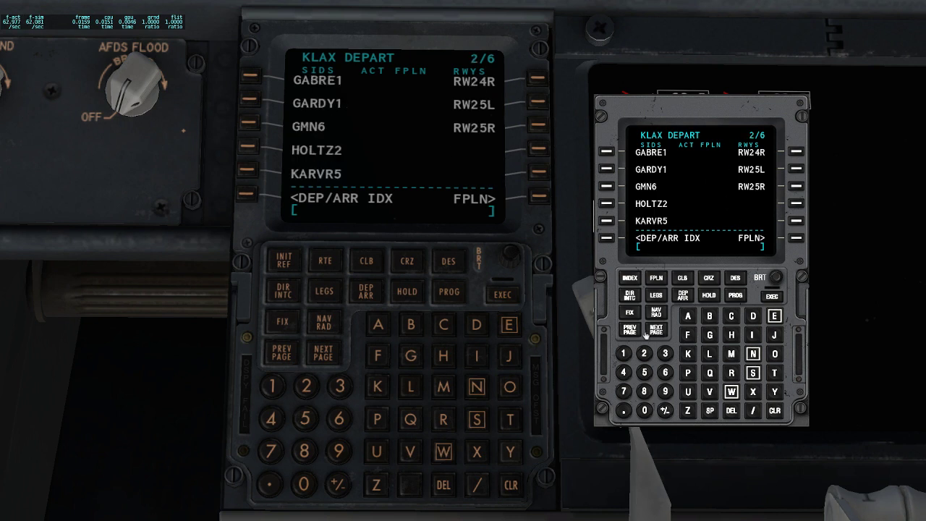
click(632, 333)
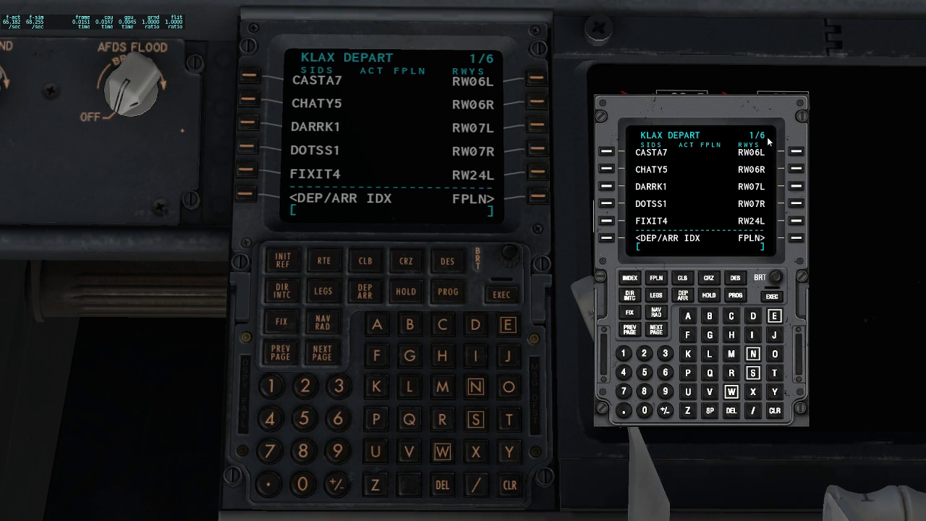
click(796, 151)
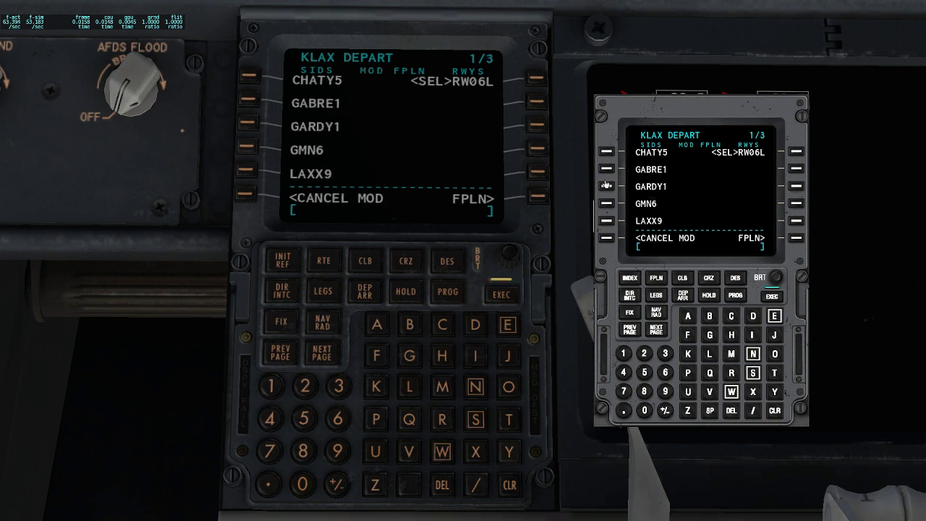
click(607, 186)
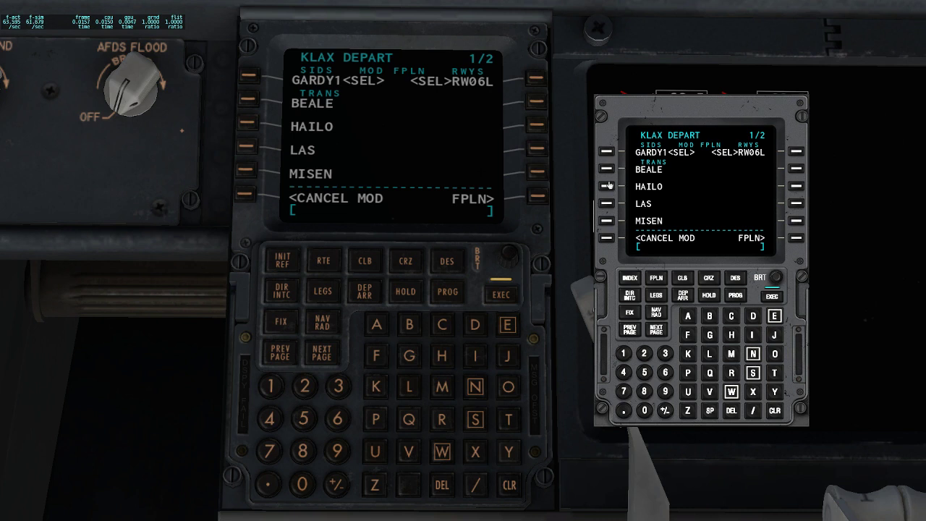
click(607, 169)
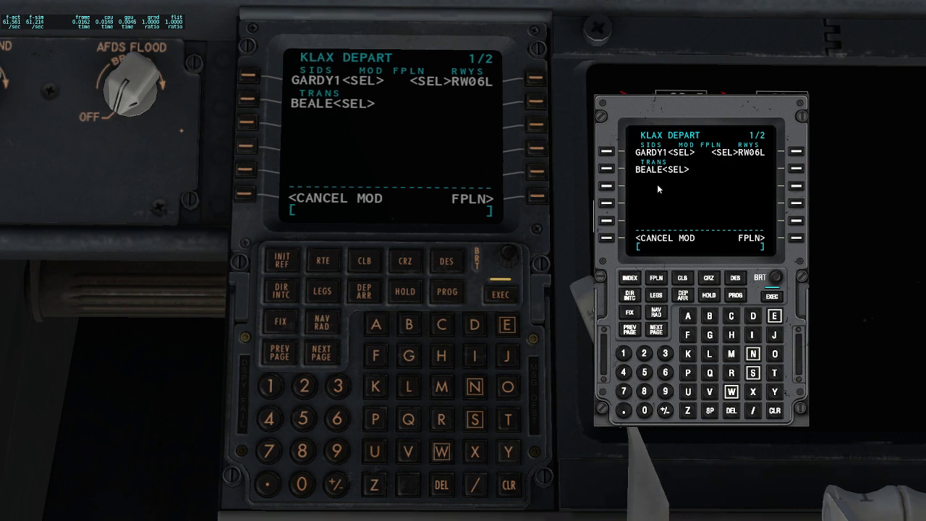
click(773, 296)
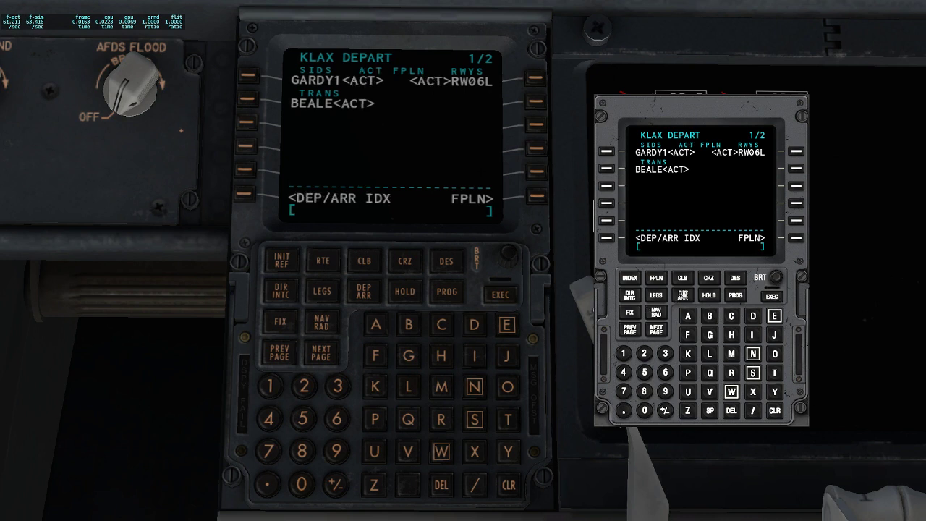
For the KSFO arrival, select the ILS19L approach with the CCR transition, try adding the MOD7 STAR, and activate the change
click(684, 295)
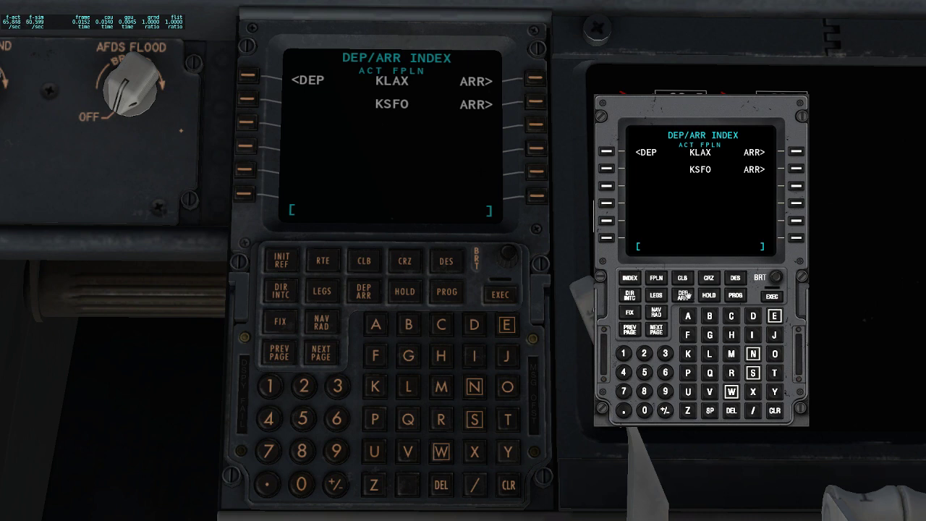
click(797, 168)
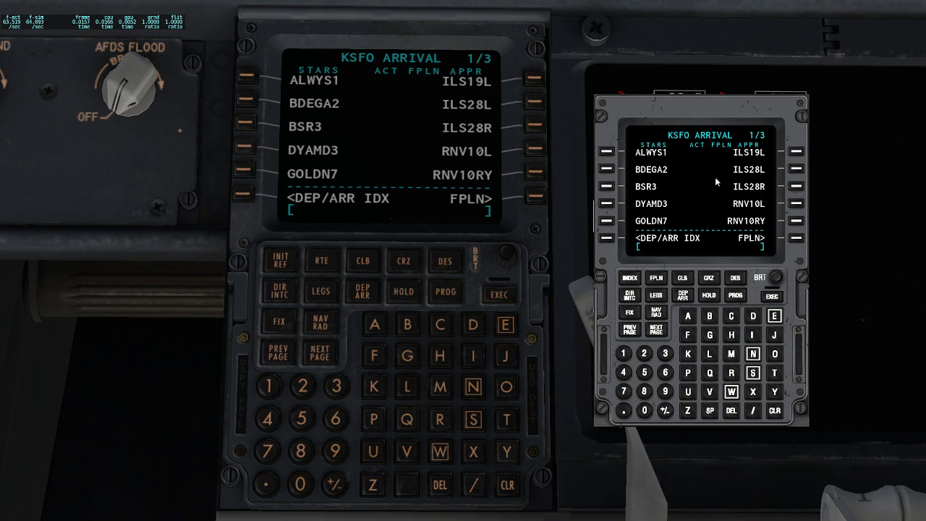
click(656, 330)
click(654, 331)
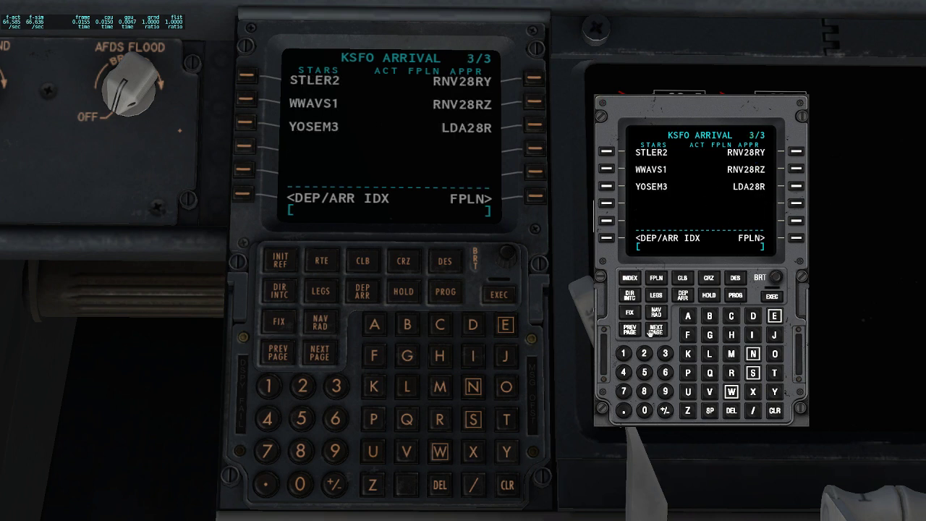
click(652, 330)
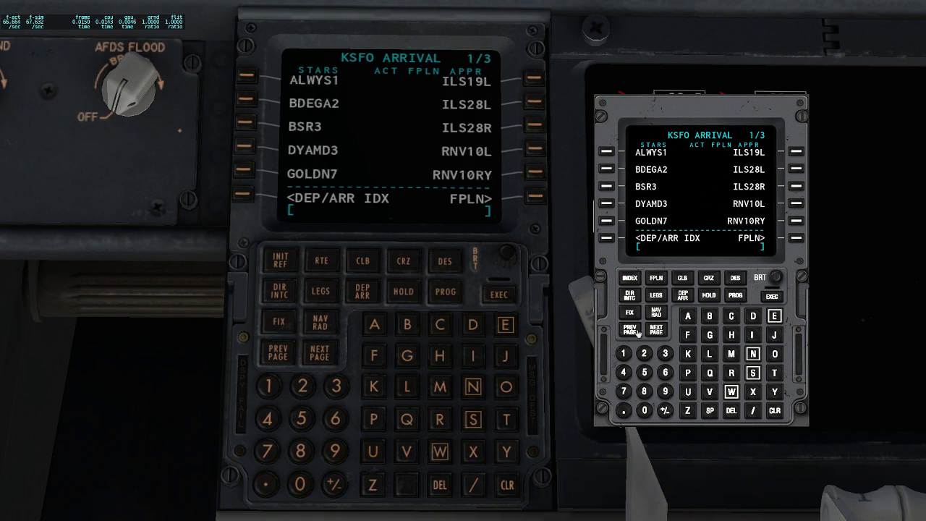
click(795, 153)
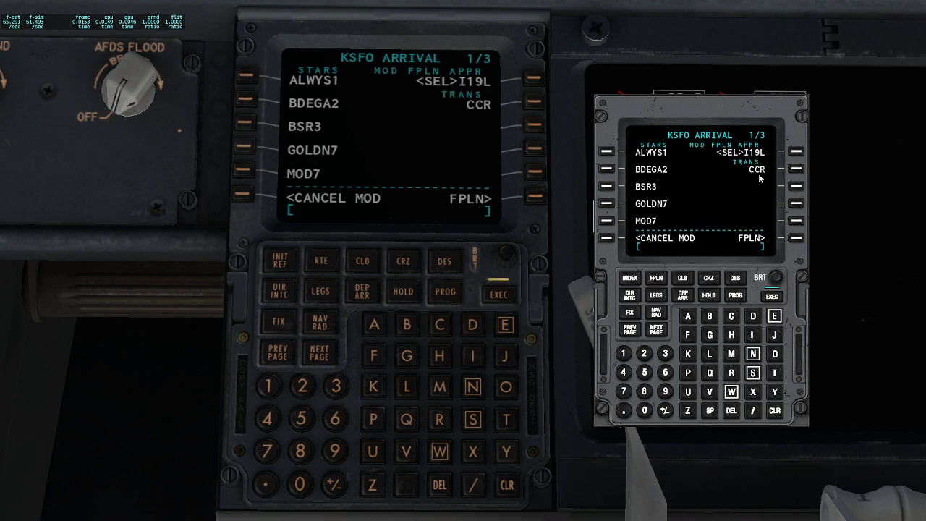
click(795, 168)
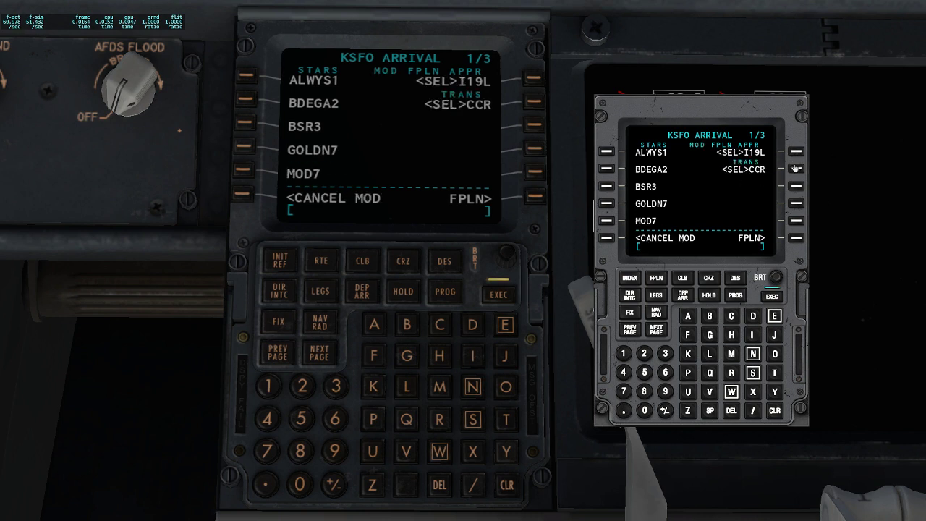
click(607, 220)
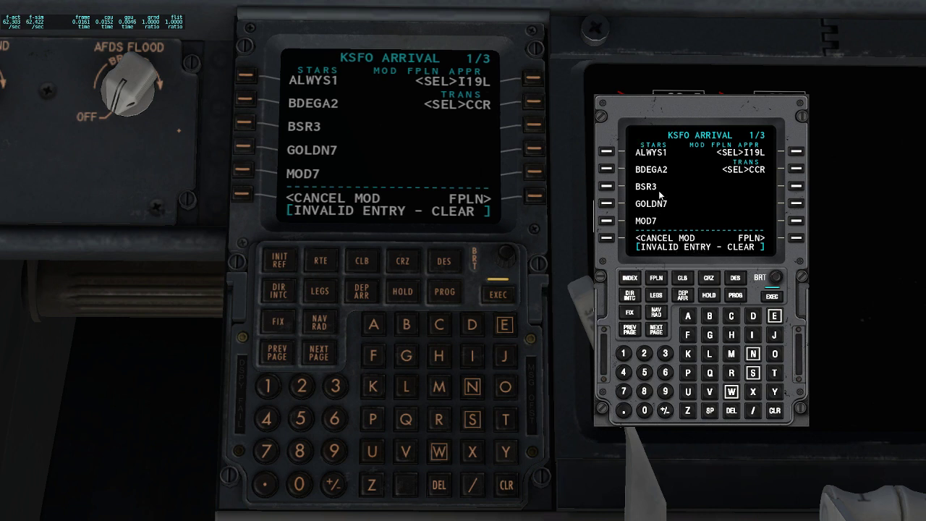
click(772, 296)
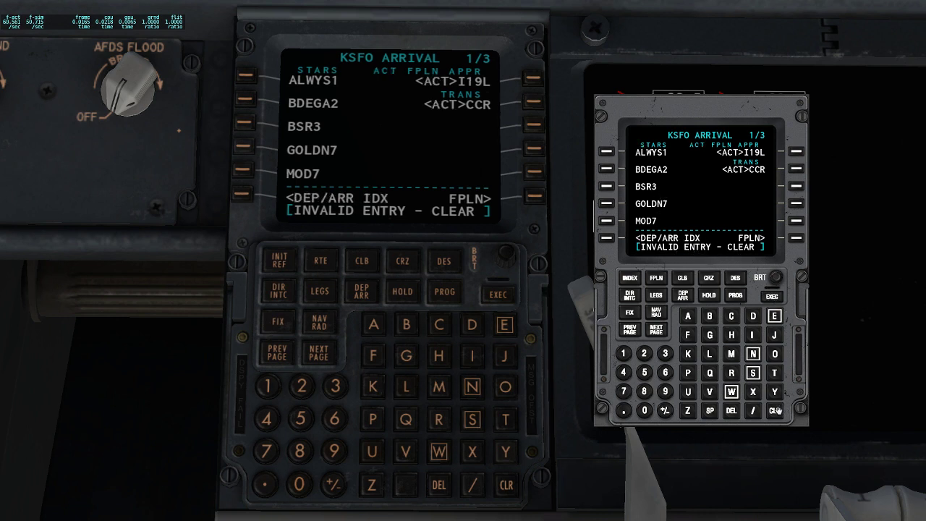
Clear the flight computer's scratchpad message and bring up the active legs page to review the route
click(658, 248)
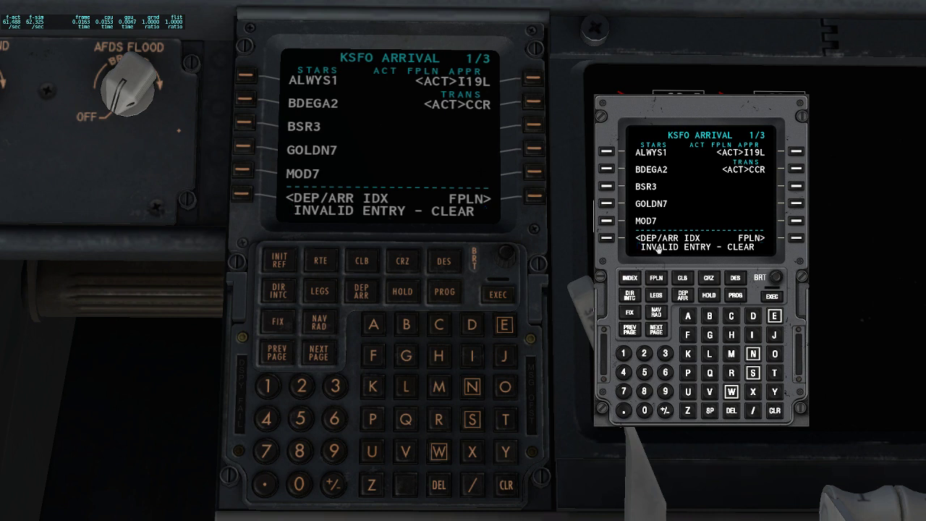
click(774, 410)
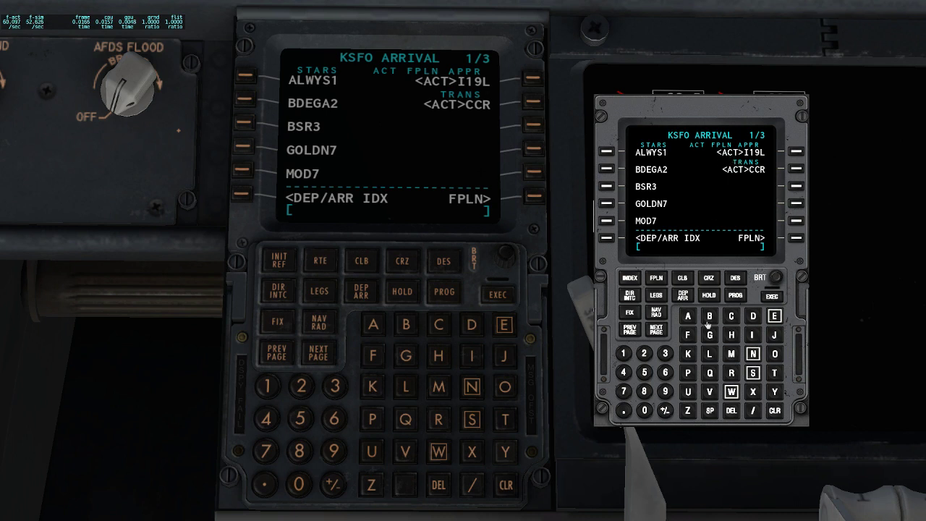
click(679, 291)
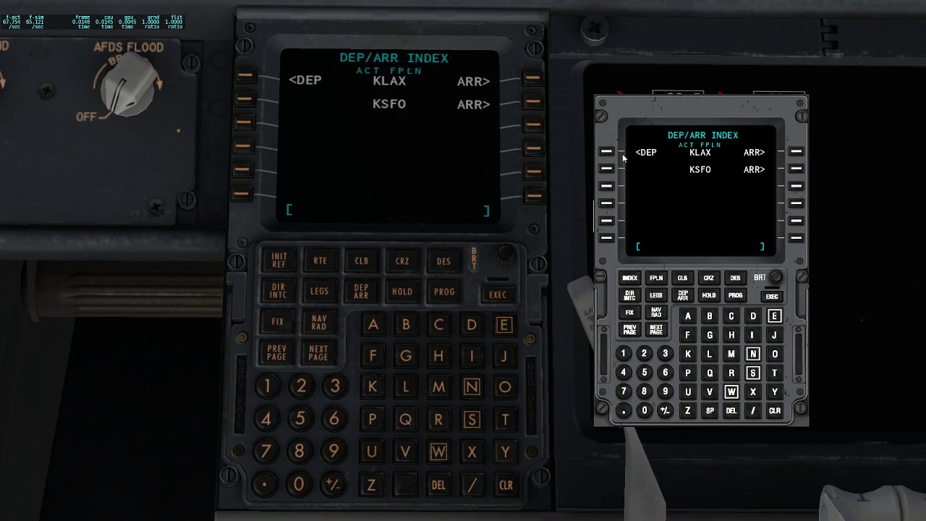
click(658, 296)
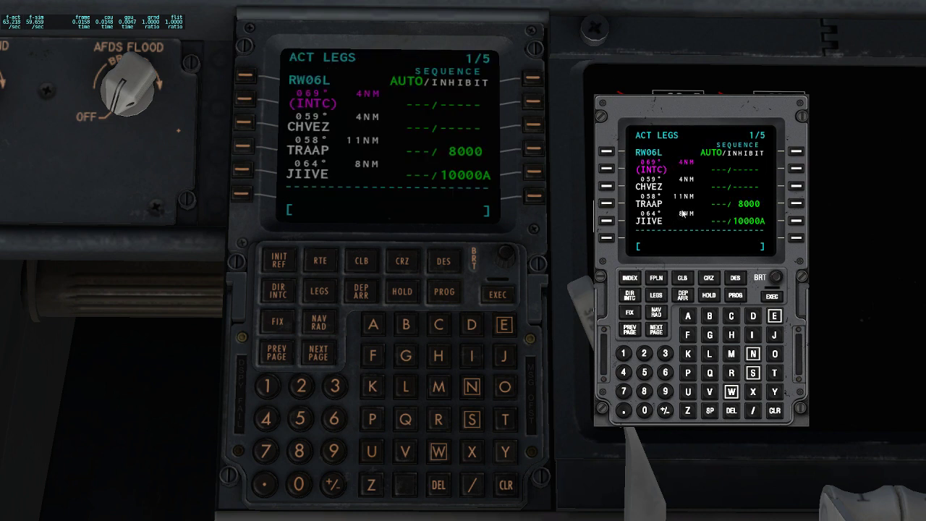
Review the active legs pages from the RW06L departure through the ILS19L approach, checking the waypoints and looking for route breaks
click(659, 331)
click(658, 333)
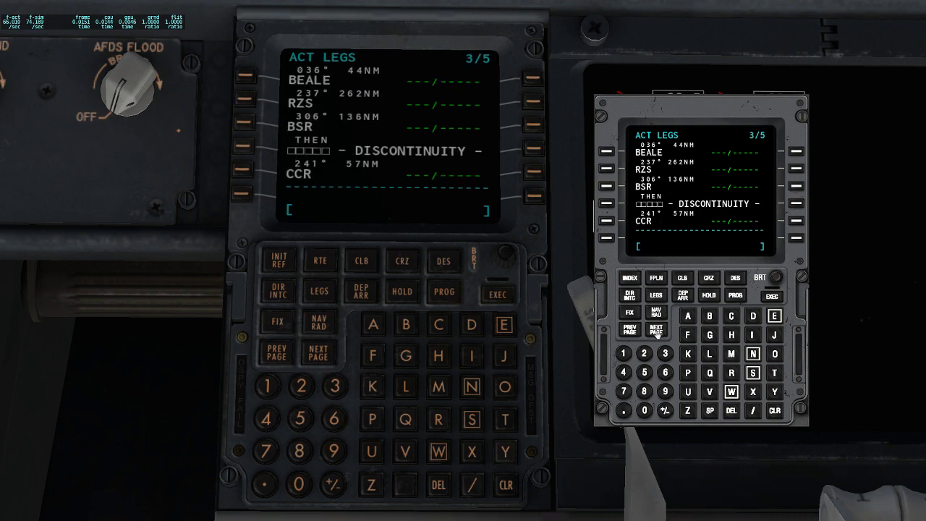
click(657, 333)
click(658, 333)
click(639, 332)
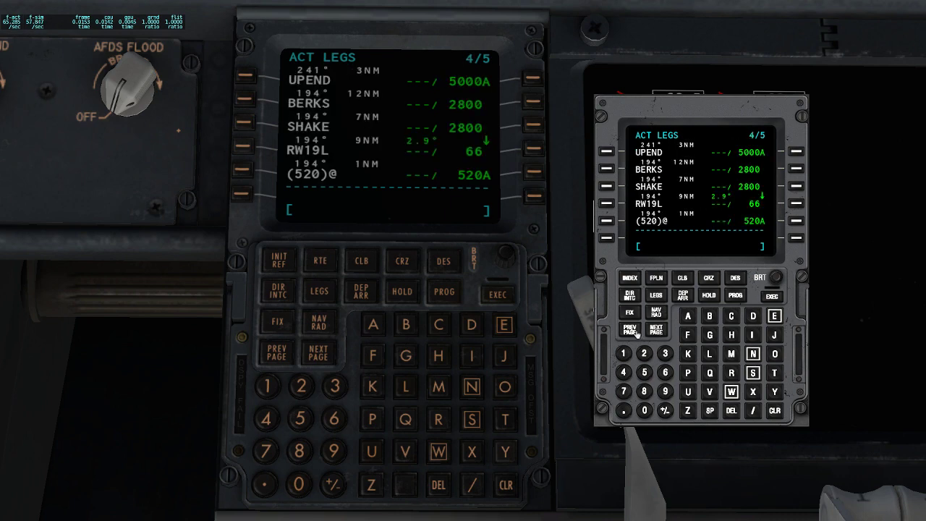
click(639, 332)
click(654, 332)
click(654, 332)
click(654, 331)
click(654, 331)
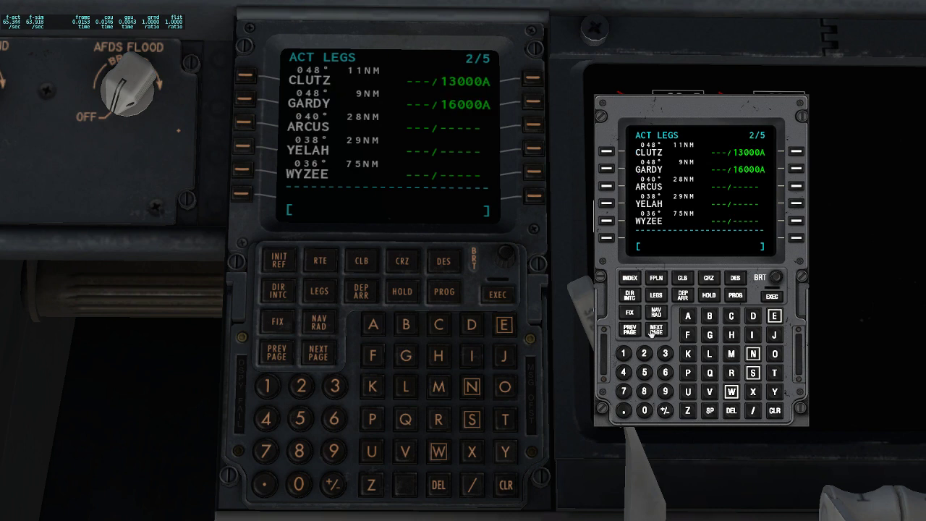
click(655, 332)
click(630, 329)
click(631, 329)
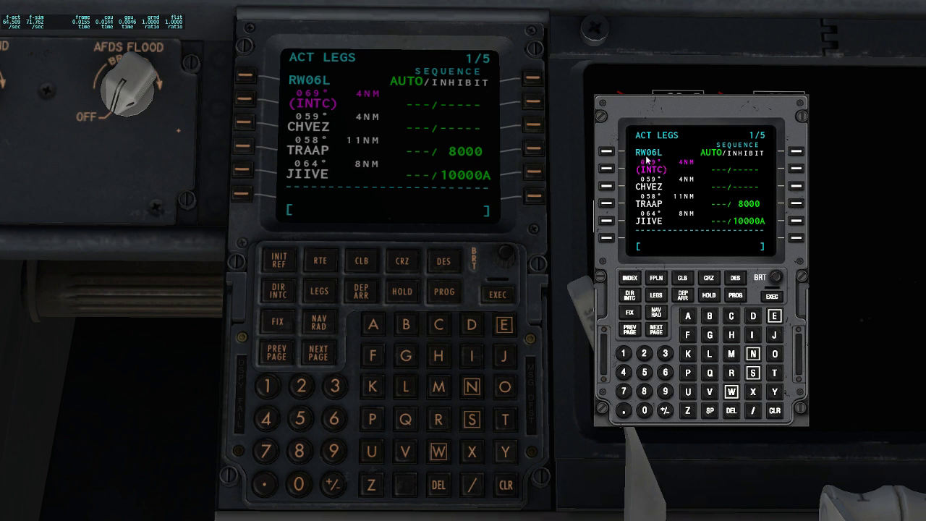
click(655, 330)
click(656, 330)
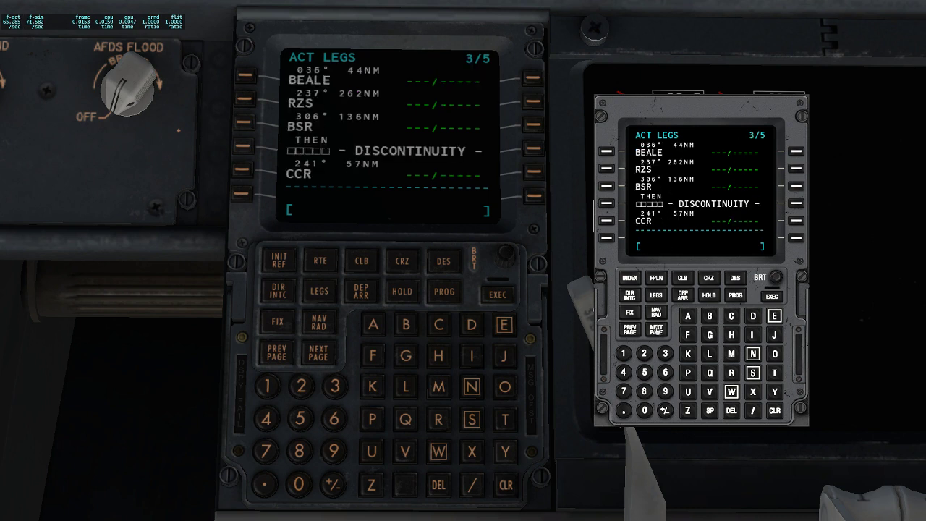
click(656, 330)
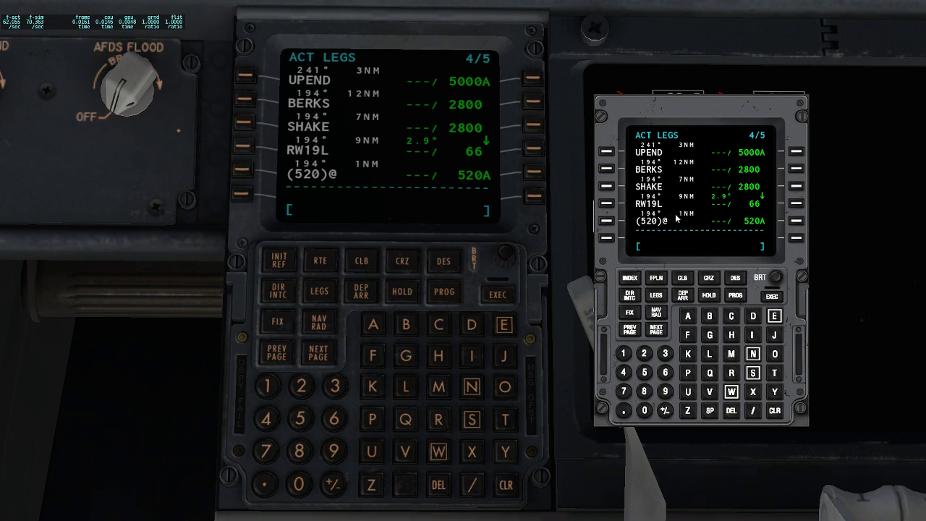
click(639, 332)
click(640, 332)
click(646, 330)
click(646, 330)
click(646, 330)
click(646, 330)
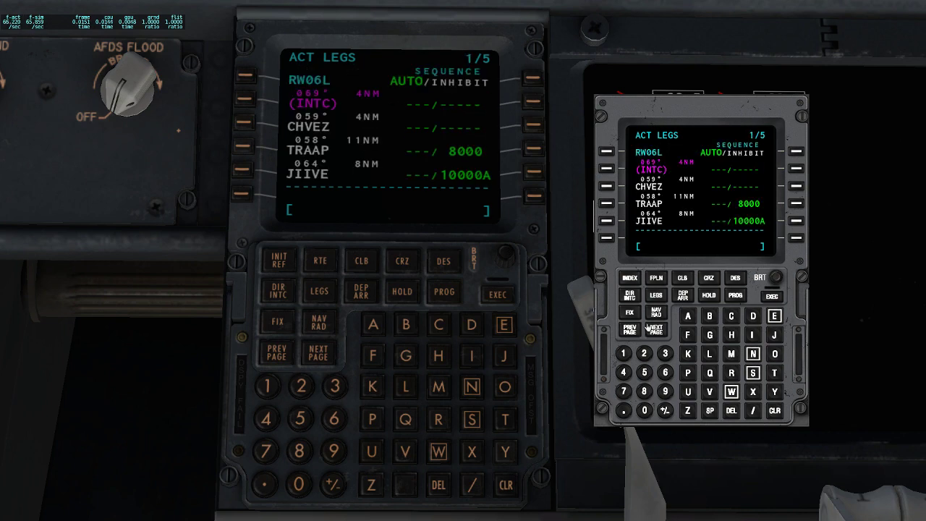
click(646, 330)
Close the route discontinuity after BSR by connecting it directly to CCR on the legs page, and activate the change
click(629, 330)
click(647, 331)
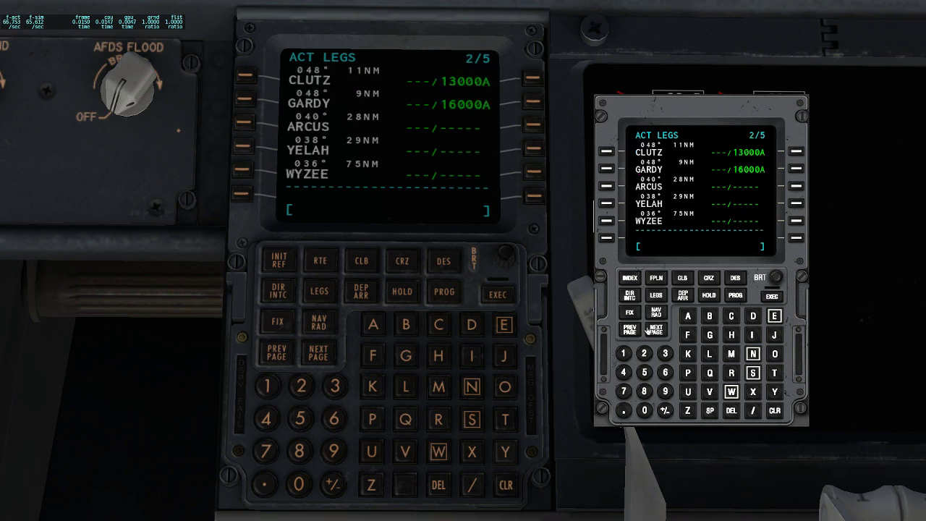
click(648, 331)
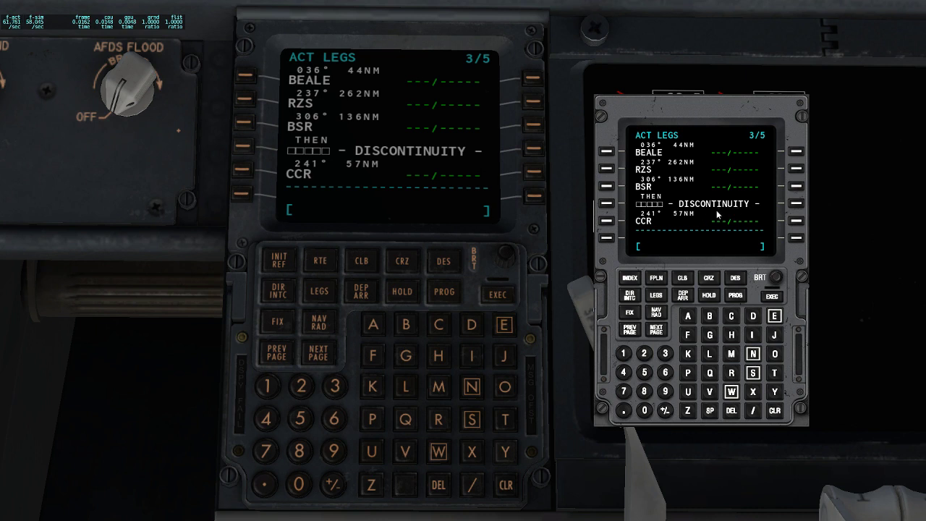
click(606, 221)
click(607, 204)
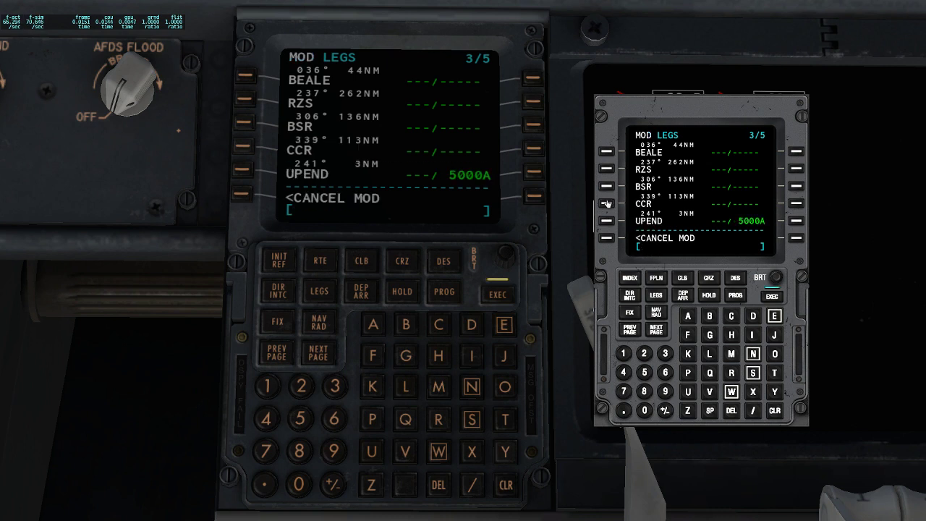
click(769, 297)
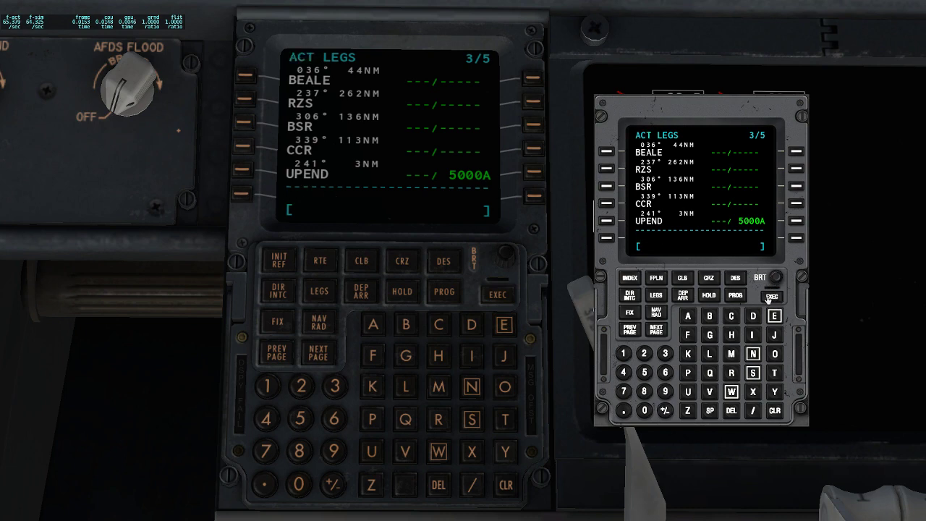
Recheck the updated active legs from UPEND through the DUMBA hold and back around to the RW06L departure
click(659, 330)
click(659, 330)
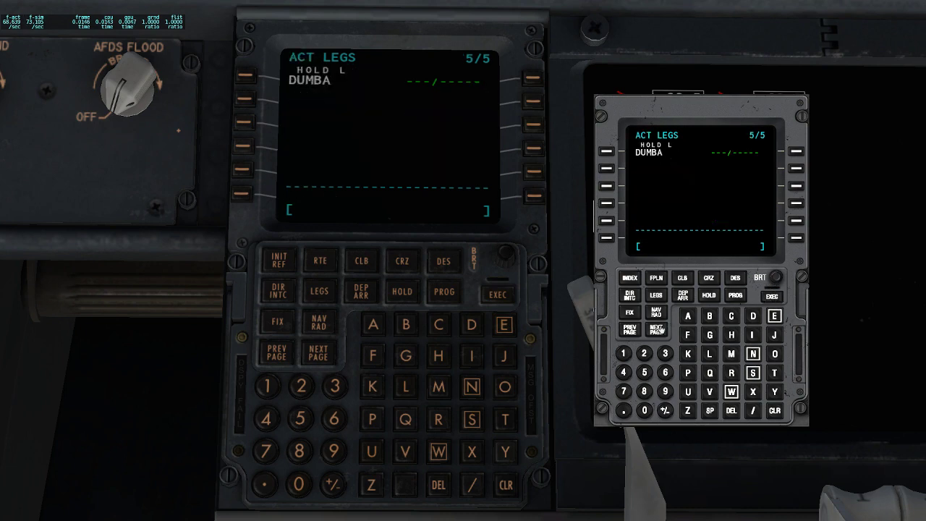
click(658, 330)
click(658, 330)
click(659, 330)
click(659, 330)
click(659, 330)
click(659, 330)
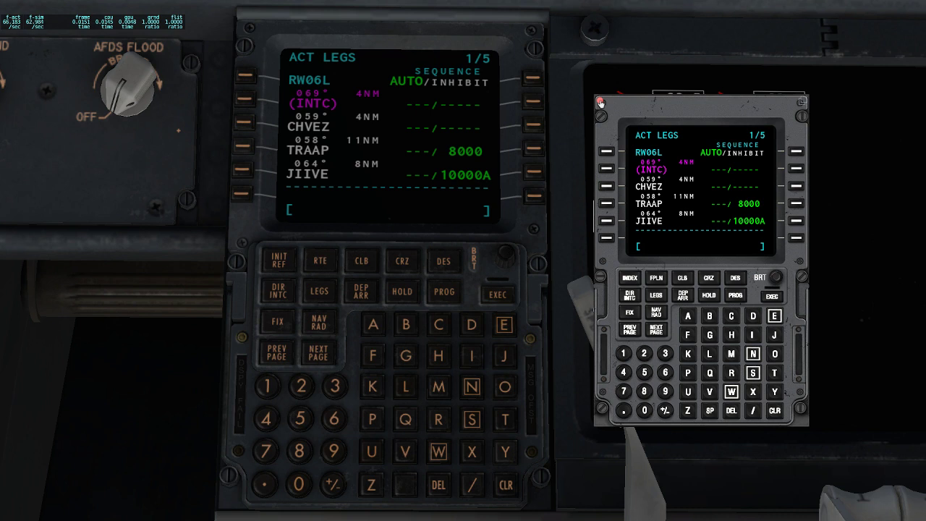
Check the active flight plan's origin, destination and departure, the departure/arrival index, and the complete legs list
click(656, 278)
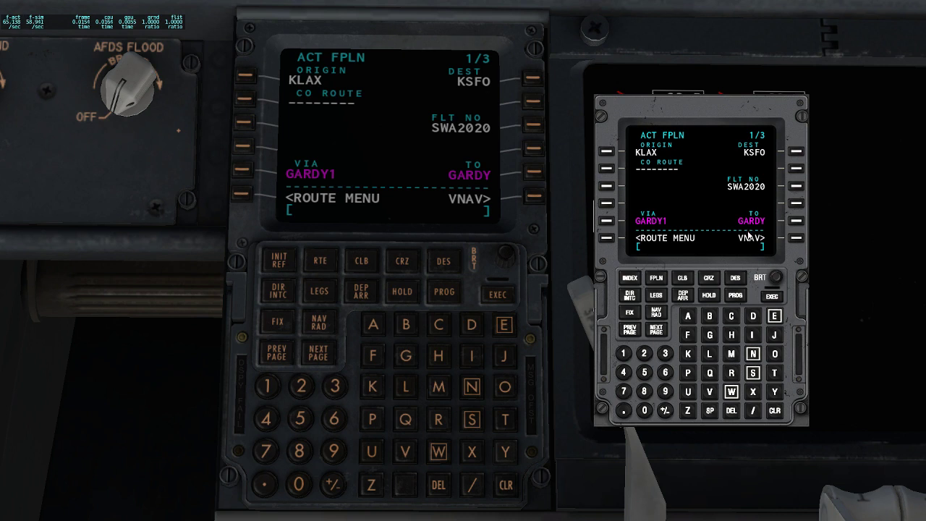
click(662, 295)
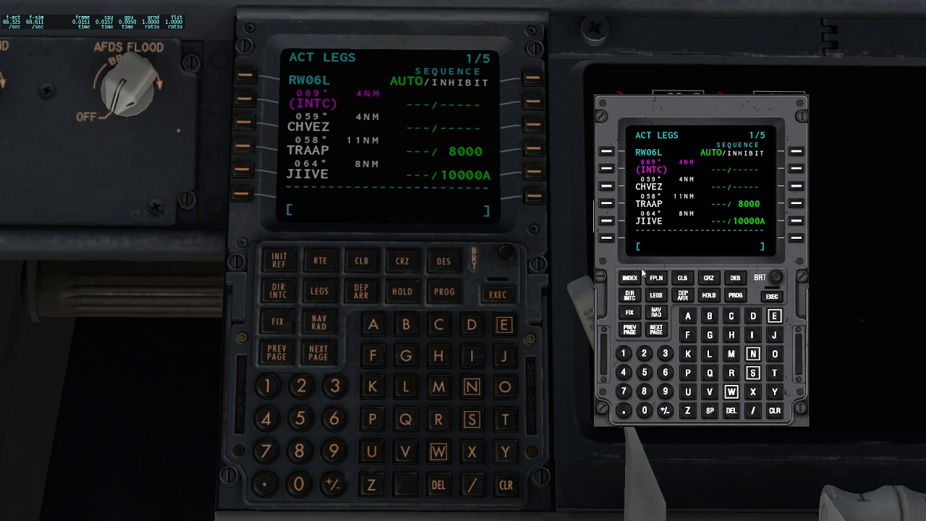
click(686, 297)
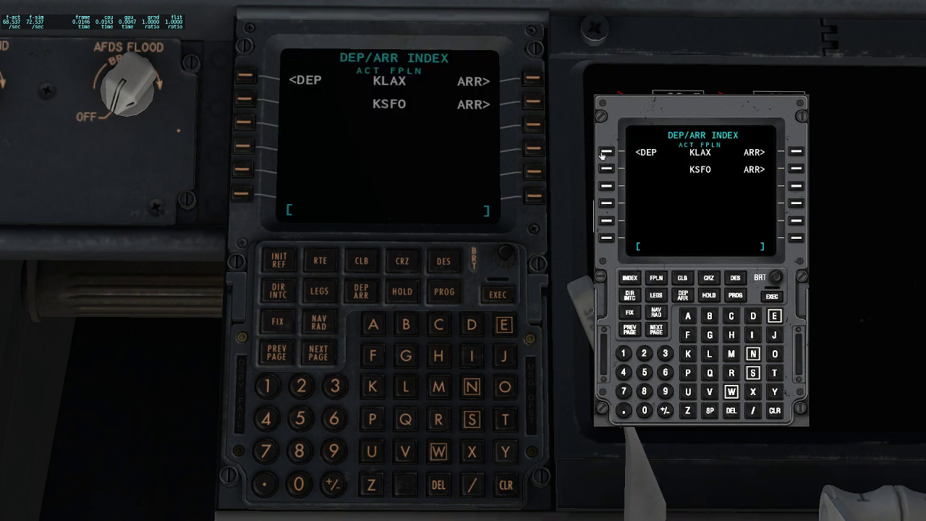
click(660, 295)
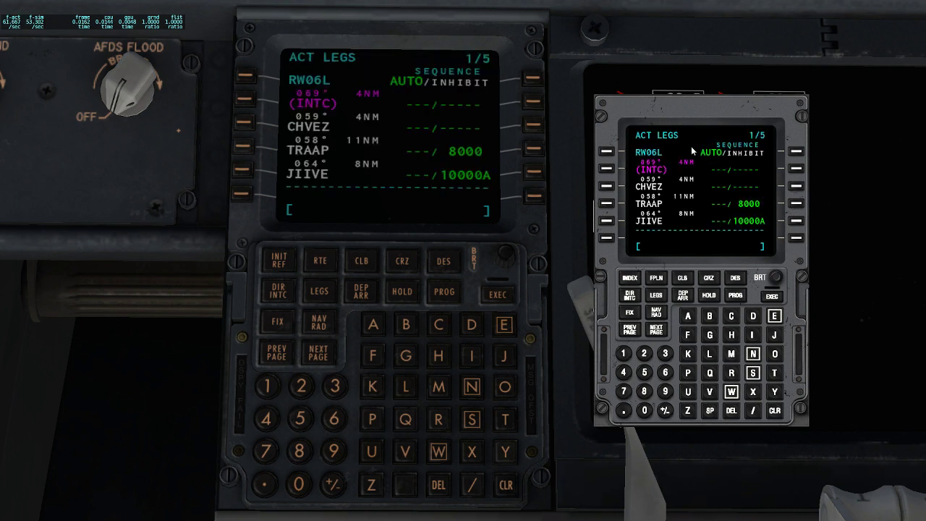
click(660, 330)
click(660, 330)
click(660, 330)
click(660, 331)
click(660, 330)
Close the pop-up flight computer and return to the captain's forward cockpit view
click(657, 187)
click(599, 104)
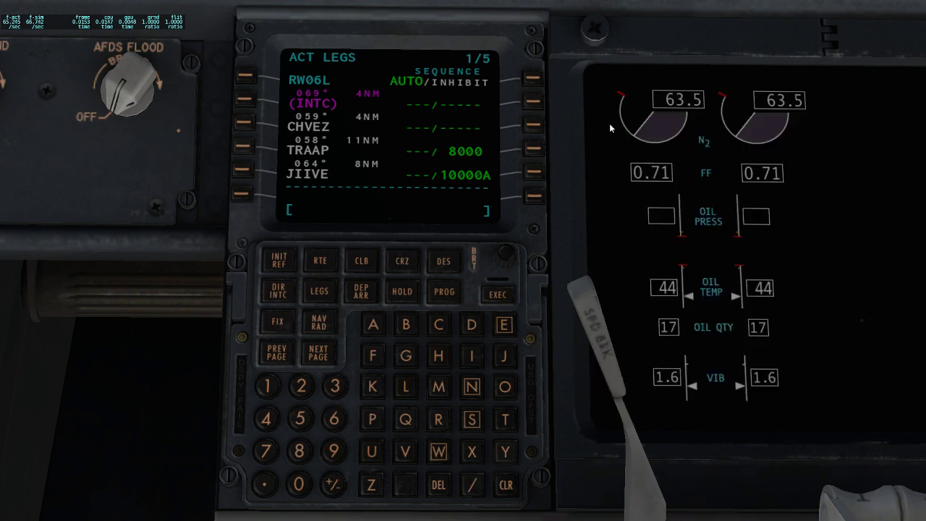
key(shift+9)
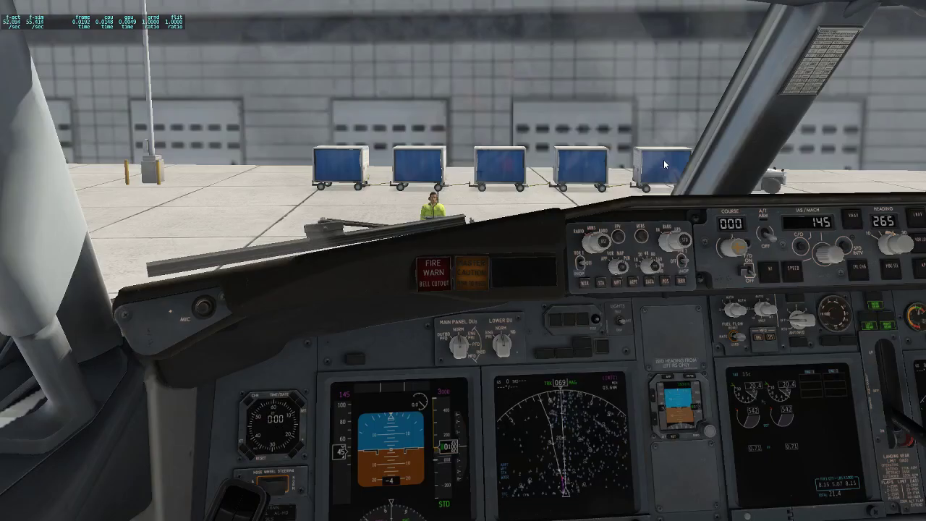